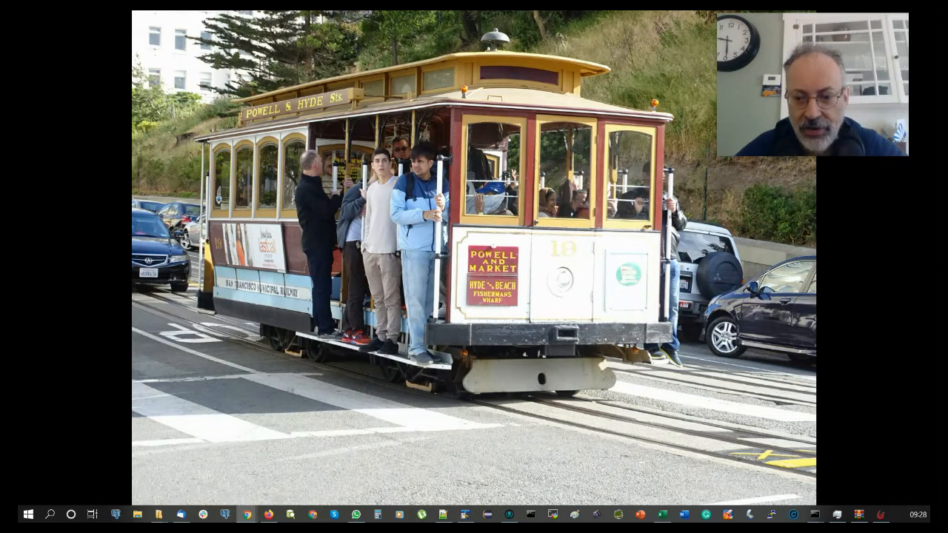
Switch to Bonita Studio and attach a boundary timer to the Review Content task.
{"action": "left_click", "coordinate": [881, 520]}
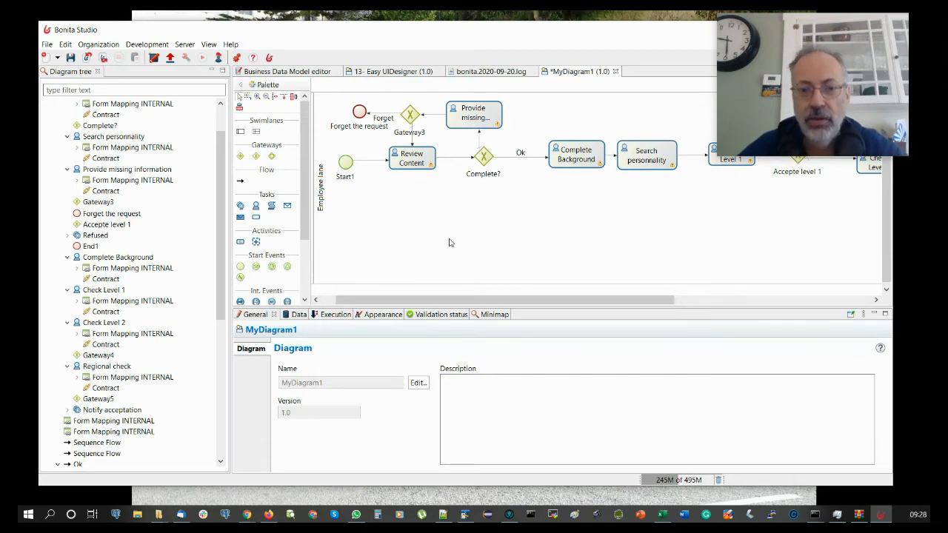
{"action": "left_click", "coordinate": [410, 163]}
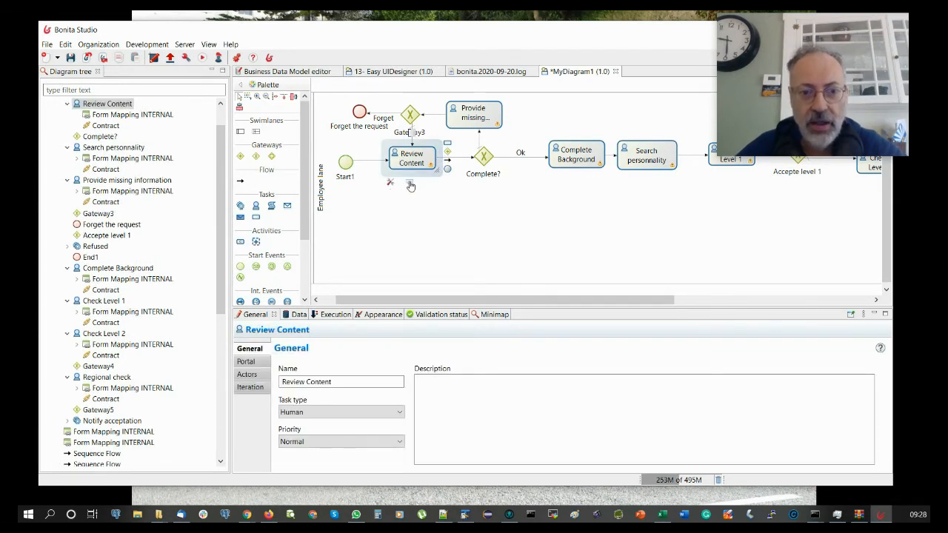
{"action": "left_click", "coordinate": [410, 185]}
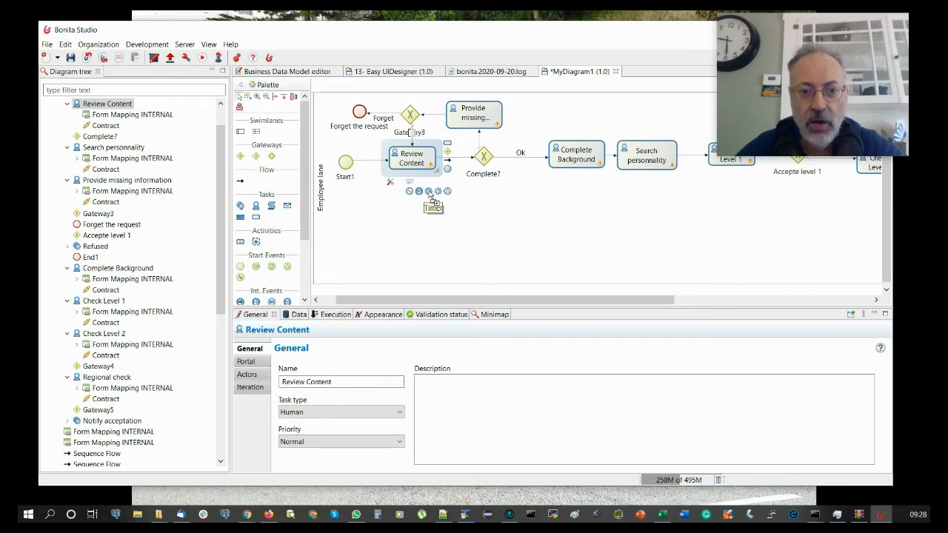
{"action": "left_click", "coordinate": [429, 192]}
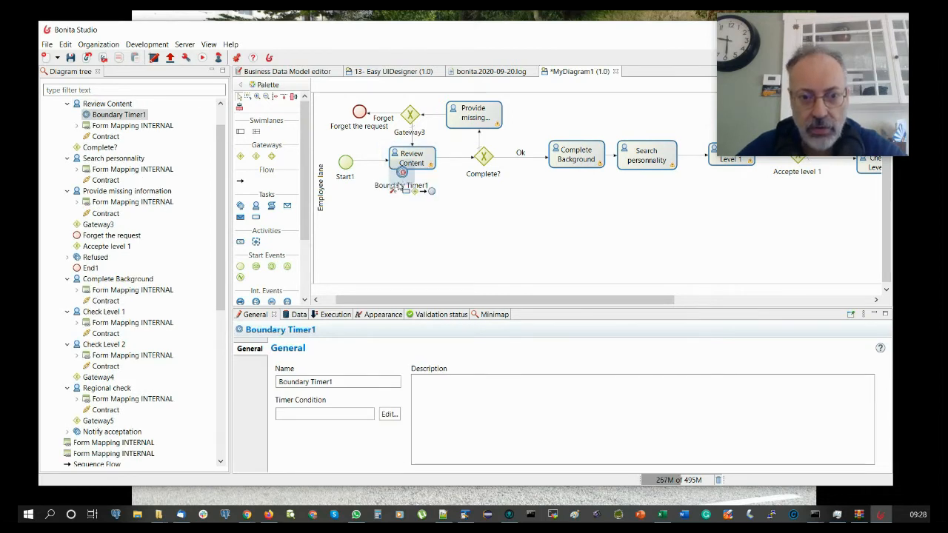
Create a service task below Review Content, linked from the boundary timer, and name it Escalation.
{"action": "left_click_drag", "start_coordinate": [405, 190], "coordinate": [396, 263]}
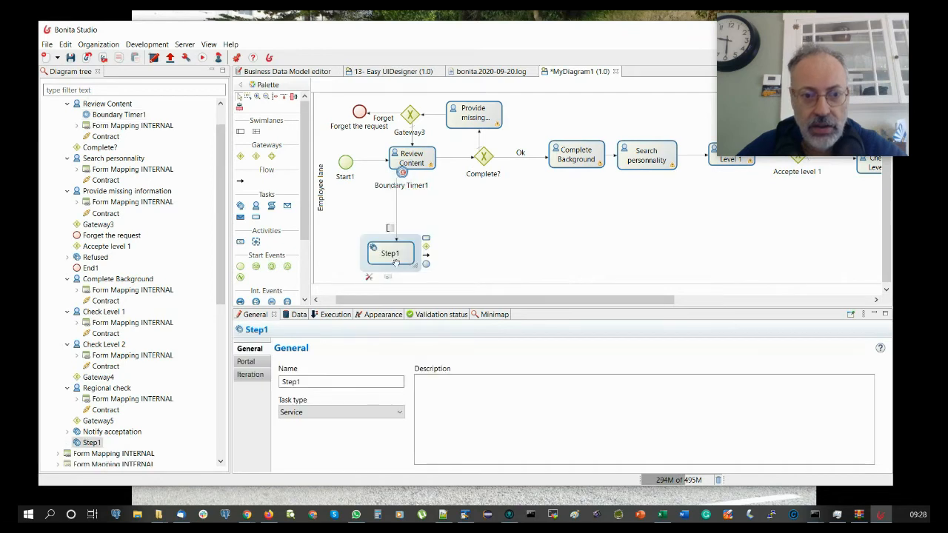
{"action": "type", "text": "E"}
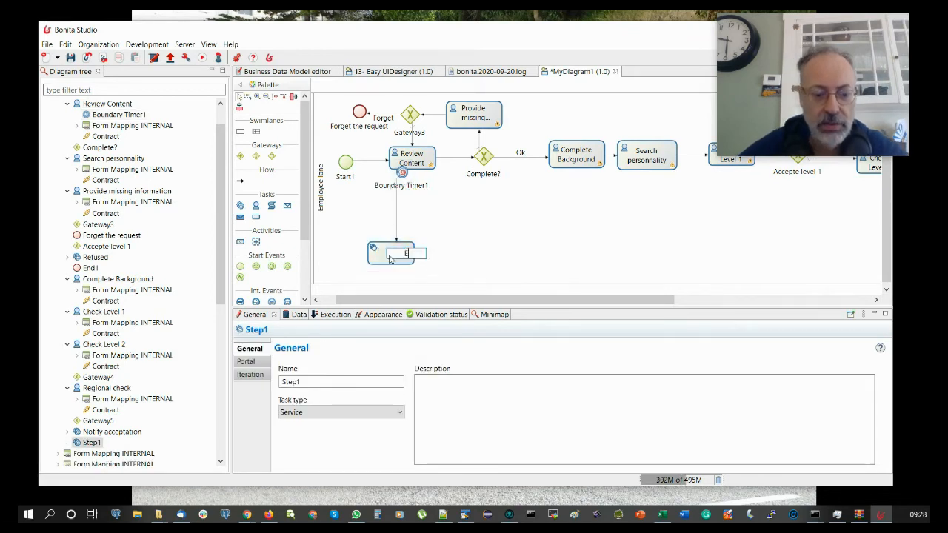
{"action": "type", "text": "cal"}
{"action": "key", "text": "BackSpace"}
{"action": "key", "text": "BackSpace"}
{"action": "key", "text": "BackSpace"}
{"action": "type", "text": "sc"}
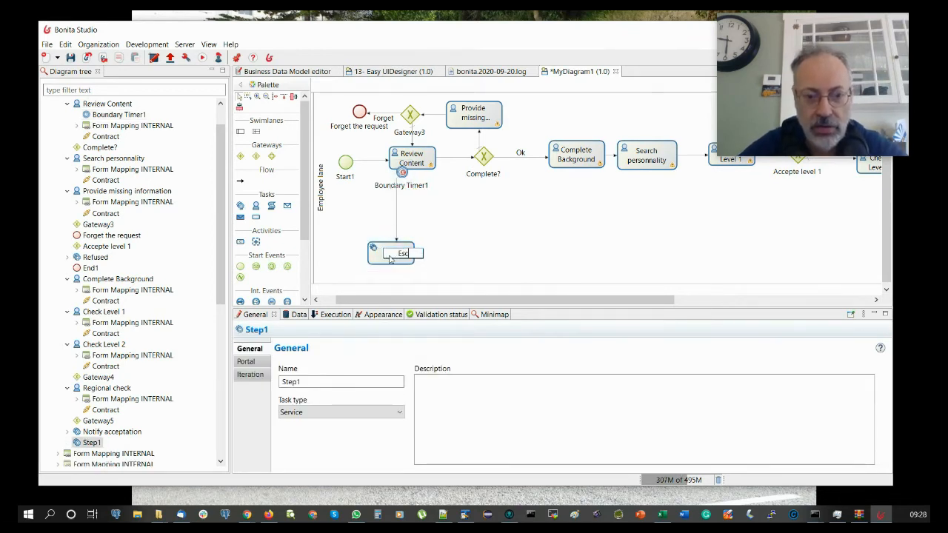
{"action": "type", "text": "alationn"}
Set the boundary timer's condition to a duration of 1 month, generating the duration expression.
{"action": "left_click", "coordinate": [401, 172]}
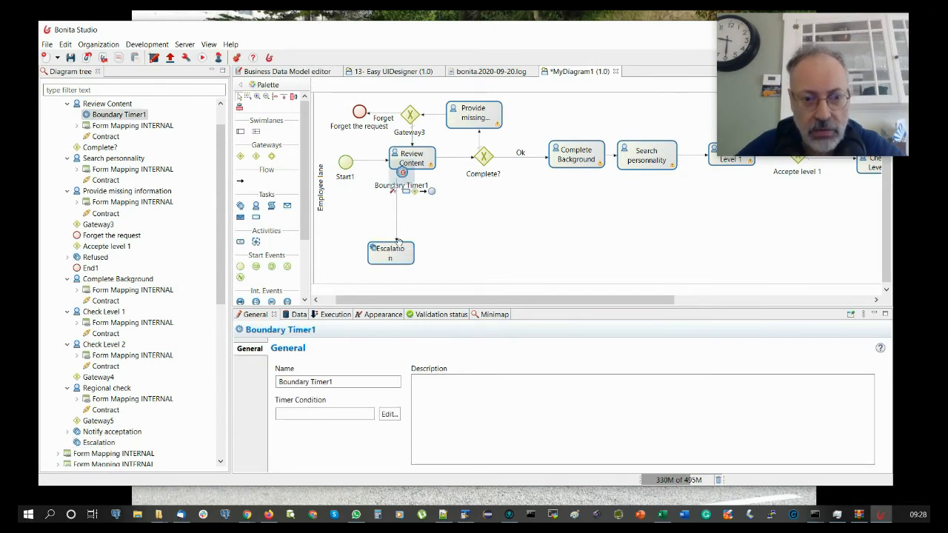
{"action": "left_click", "coordinate": [389, 414]}
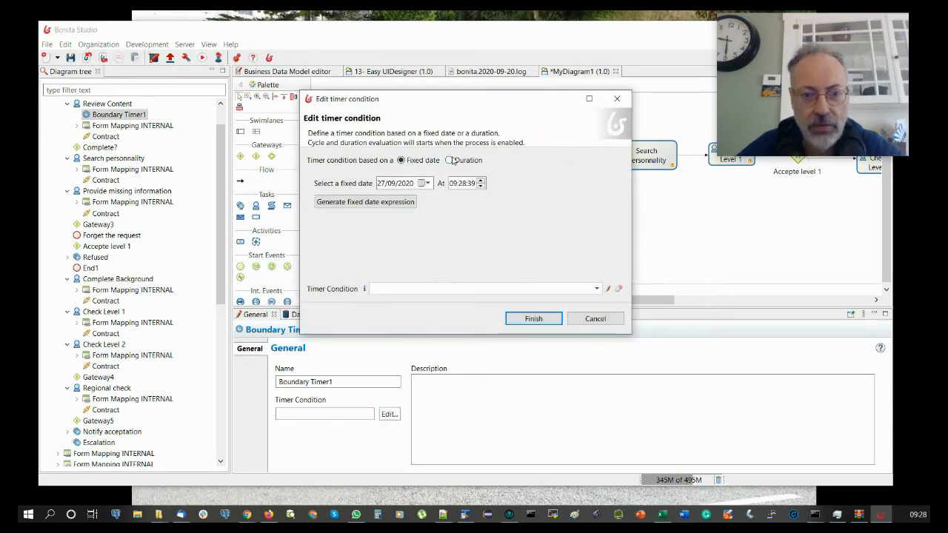
{"action": "left_click", "coordinate": [450, 160]}
{"action": "left_click", "coordinate": [394, 197]}
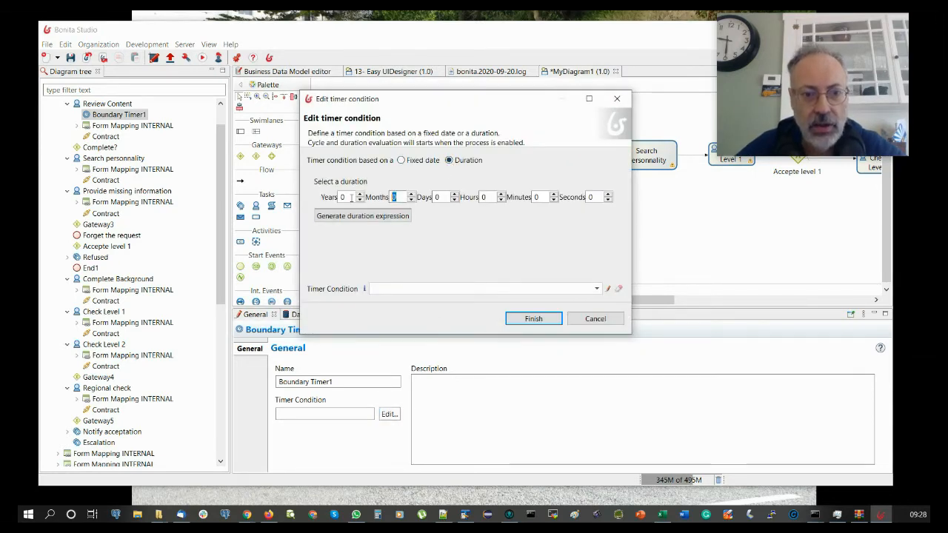
{"action": "type", "text": "1"}
{"action": "left_click", "coordinate": [385, 217]}
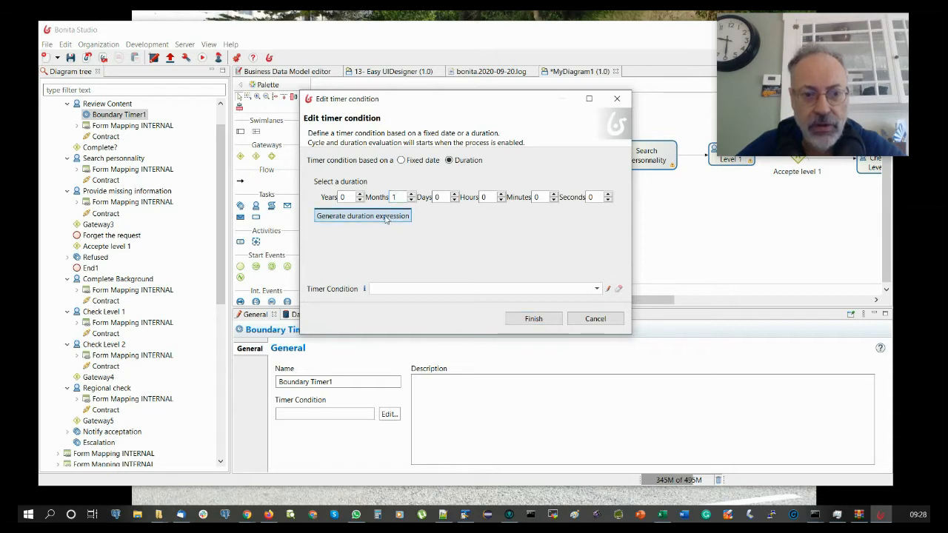
{"action": "left_click", "coordinate": [533, 318]}
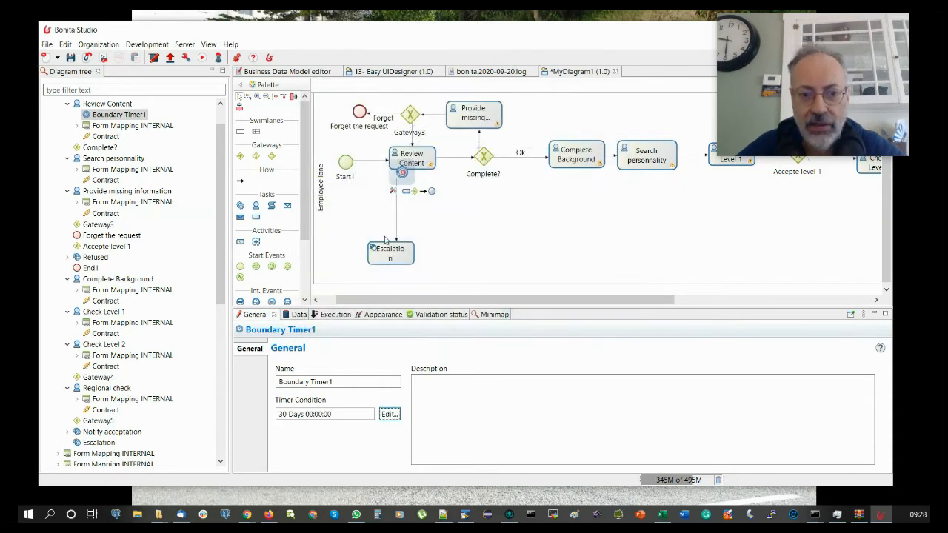
Move the Escalation task to the right and shift the boundary timer to Review Content's lower-right corner.
{"action": "left_click_drag", "start_coordinate": [395, 242], "coordinate": [506, 239]}
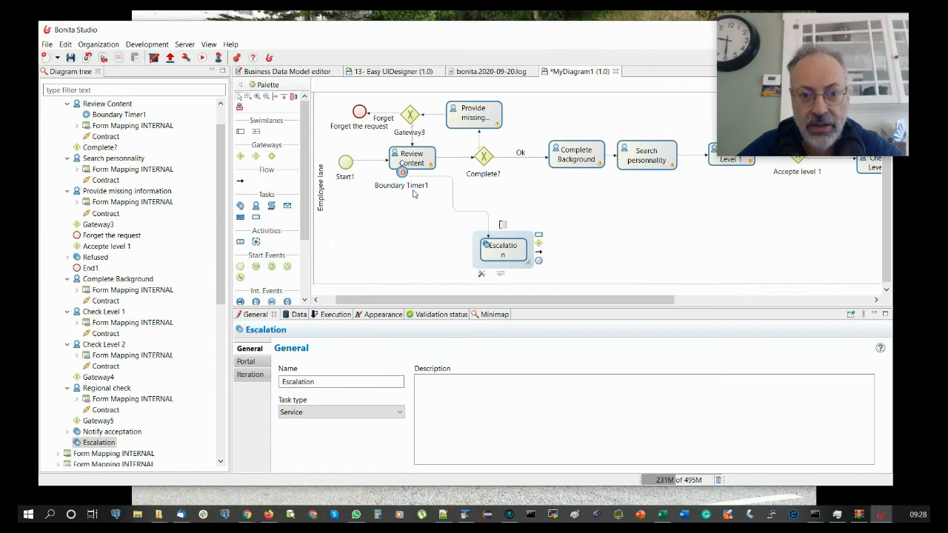
{"action": "left_click", "coordinate": [405, 175]}
{"action": "left_click_drag", "start_coordinate": [405, 175], "coordinate": [432, 172]}
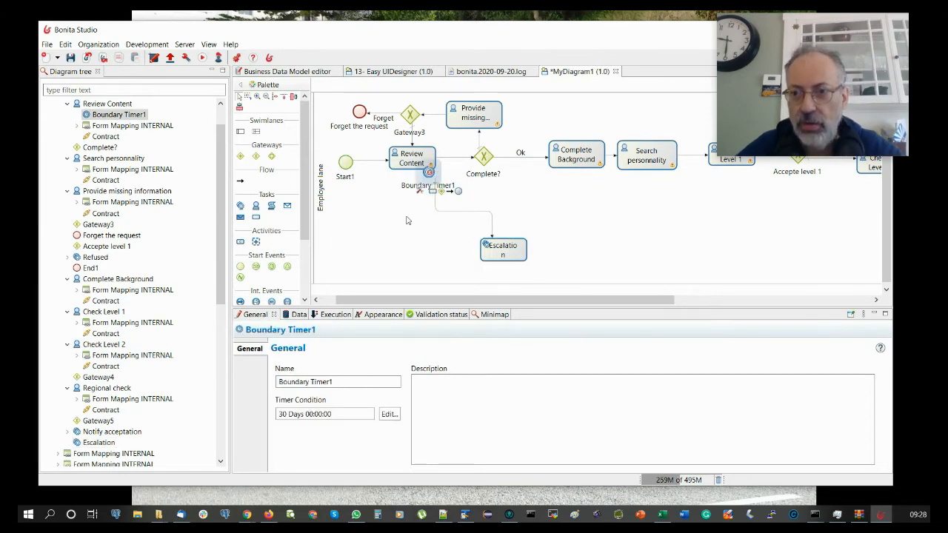
Attach a non-interrupting timer to the Review Content task.
{"action": "left_click", "coordinate": [396, 164]}
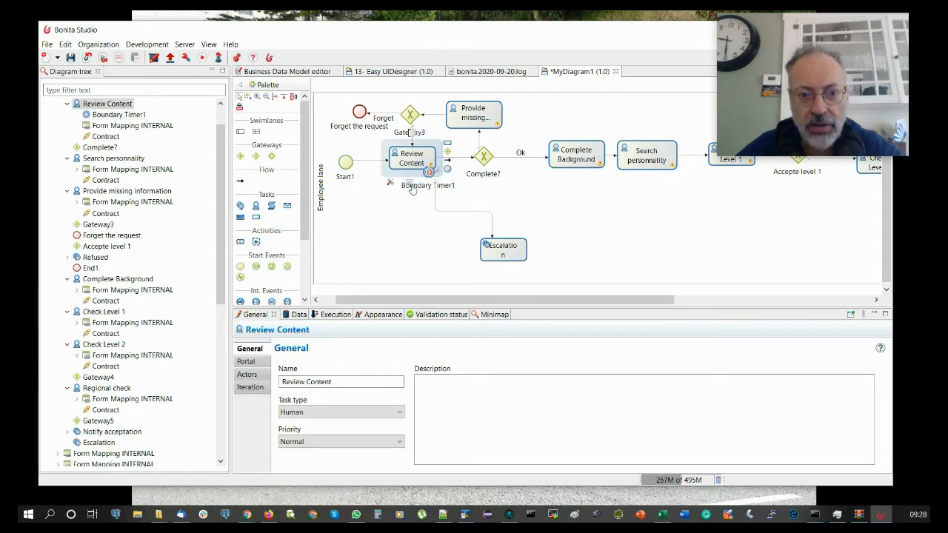
{"action": "left_click", "coordinate": [406, 183]}
{"action": "left_click", "coordinate": [434, 192]}
{"action": "left_click", "coordinate": [437, 195]}
{"action": "left_click", "coordinate": [402, 175]}
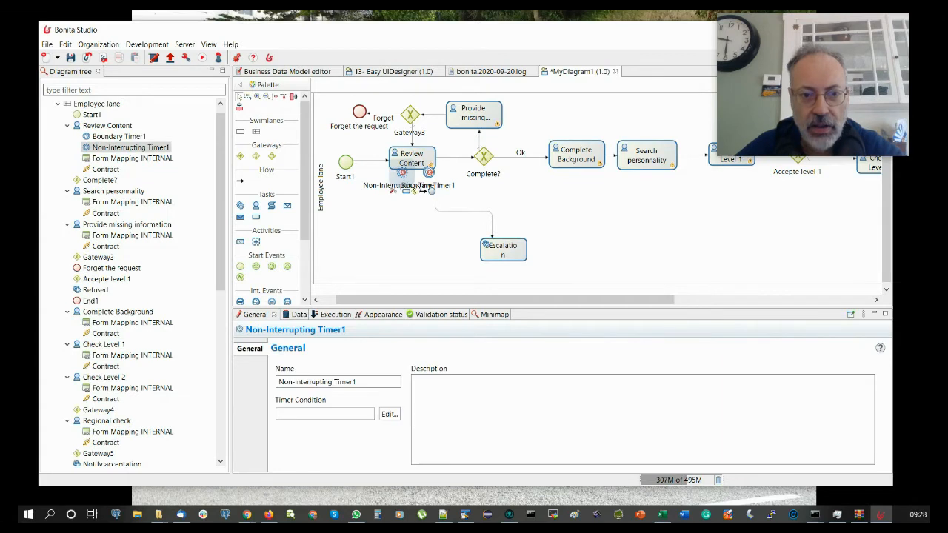
Create a service task below Review Content, linked from the non-interrupting timer, and name it Send email.
{"action": "left_click_drag", "start_coordinate": [407, 191], "coordinate": [372, 256]}
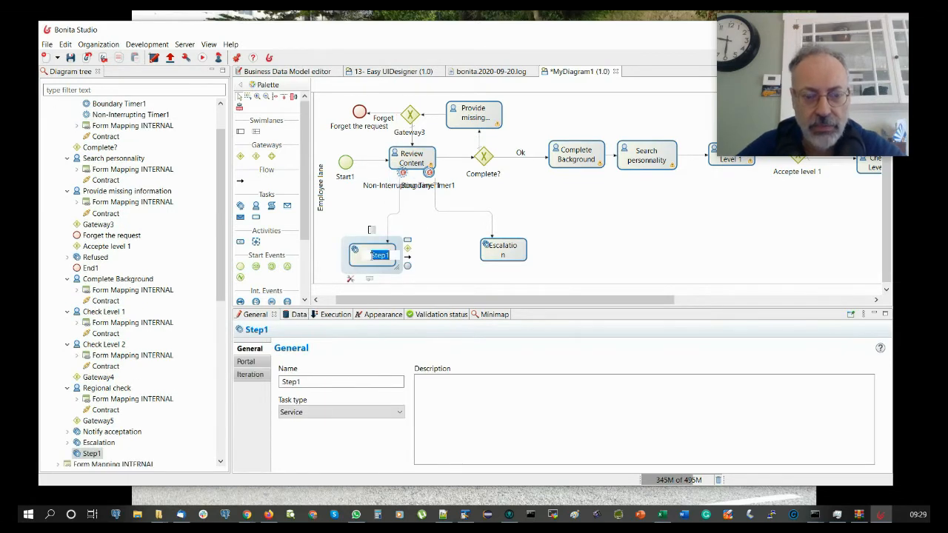
{"action": "type", "text": "S"}
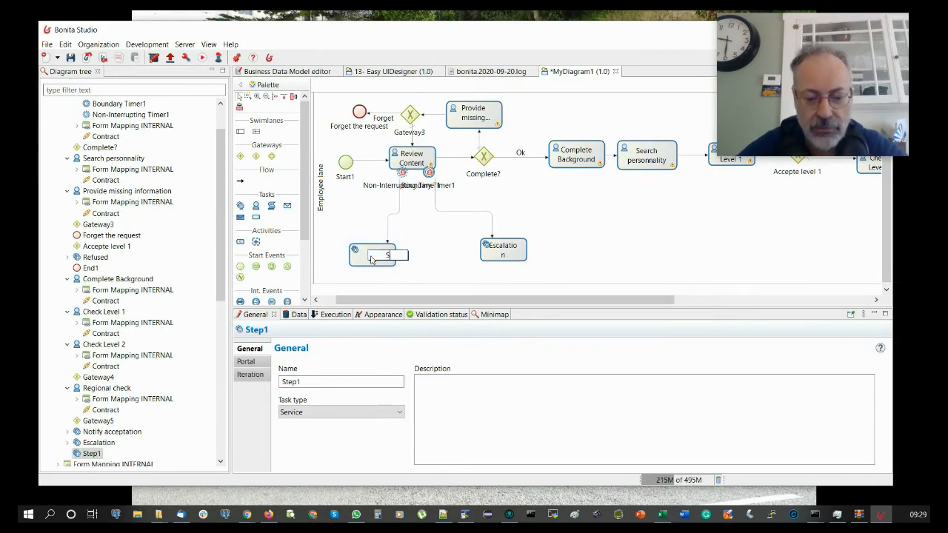
{"action": "type", "text": "end email"}
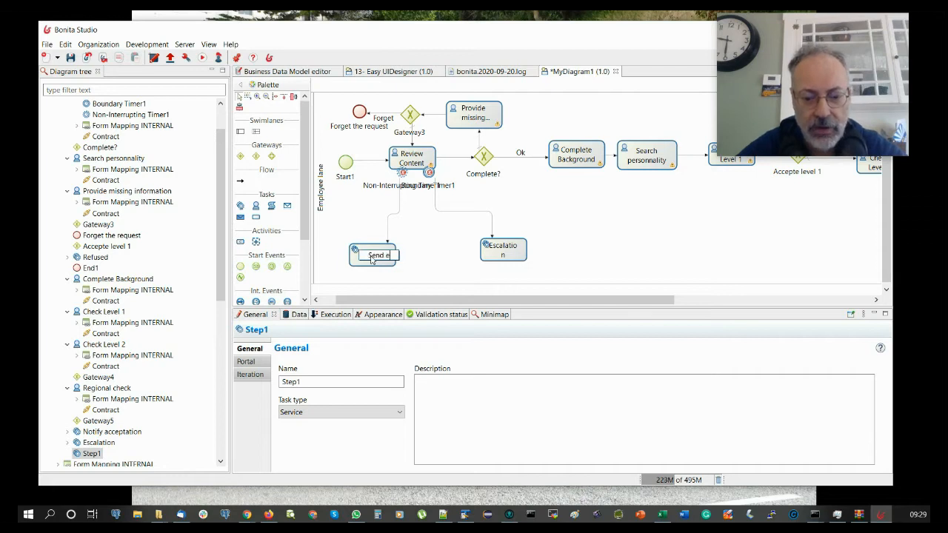
Try to set a duration-based condition for the first non-interrupting timer.
{"action": "left_click", "coordinate": [402, 175]}
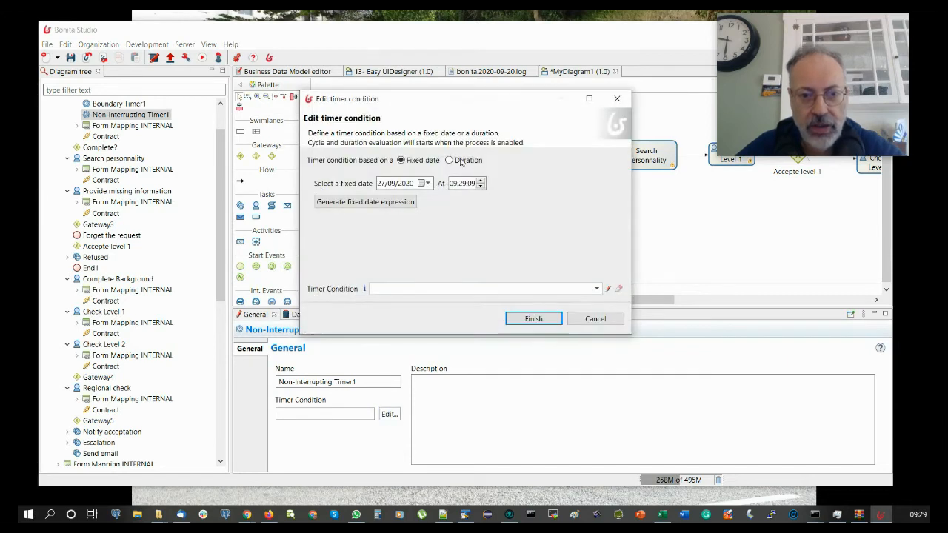
{"action": "left_click", "coordinate": [464, 161]}
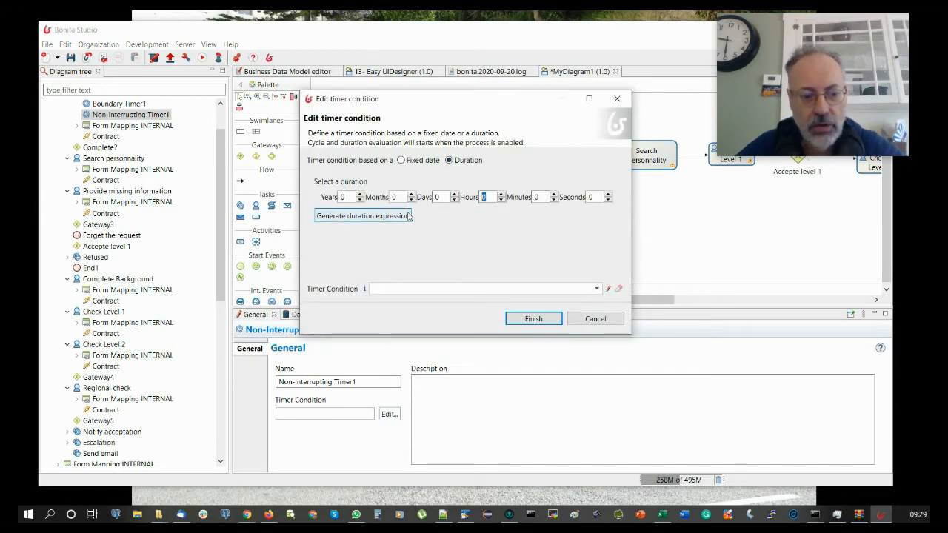
{"action": "left_click", "coordinate": [525, 320]}
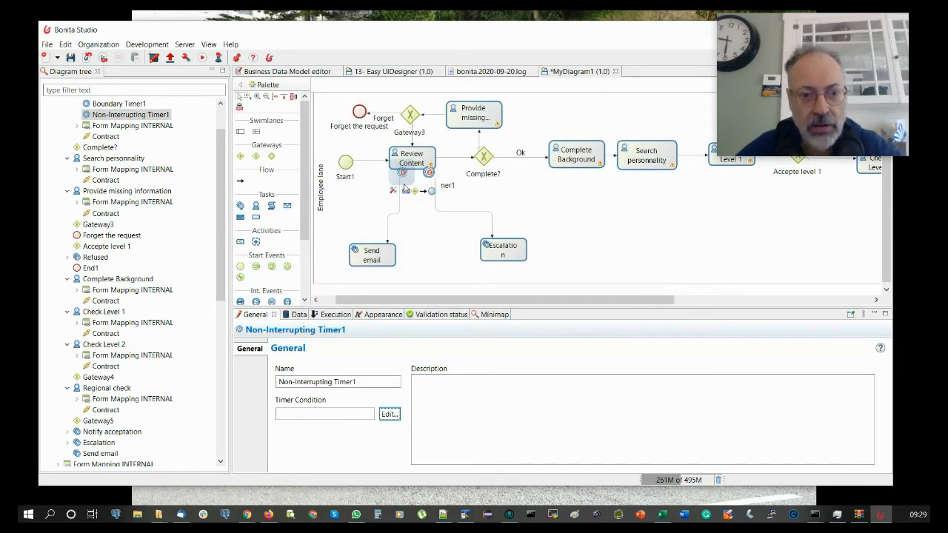
Attach a second non-interrupting timer to the Review Content task.
{"action": "left_click", "coordinate": [412, 160]}
{"action": "left_click", "coordinate": [410, 185]}
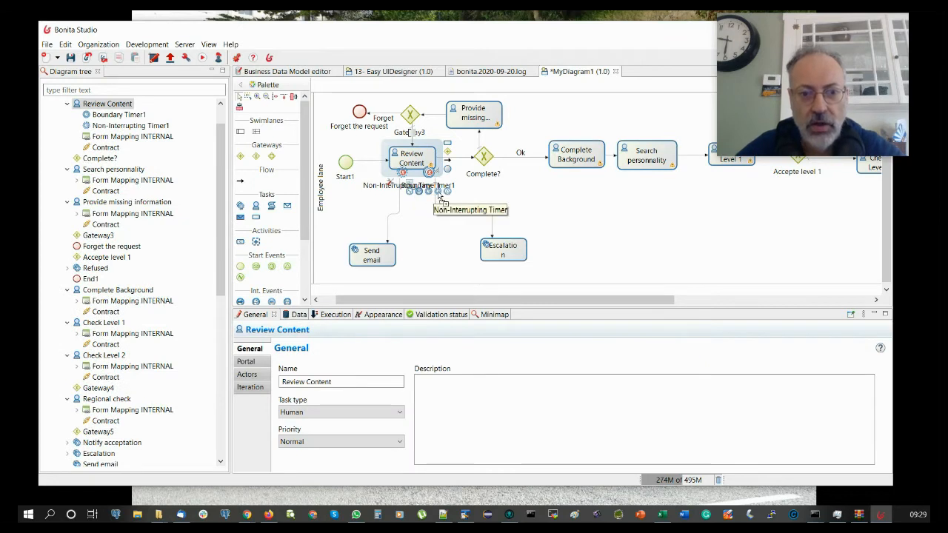
{"action": "left_click", "coordinate": [438, 191]}
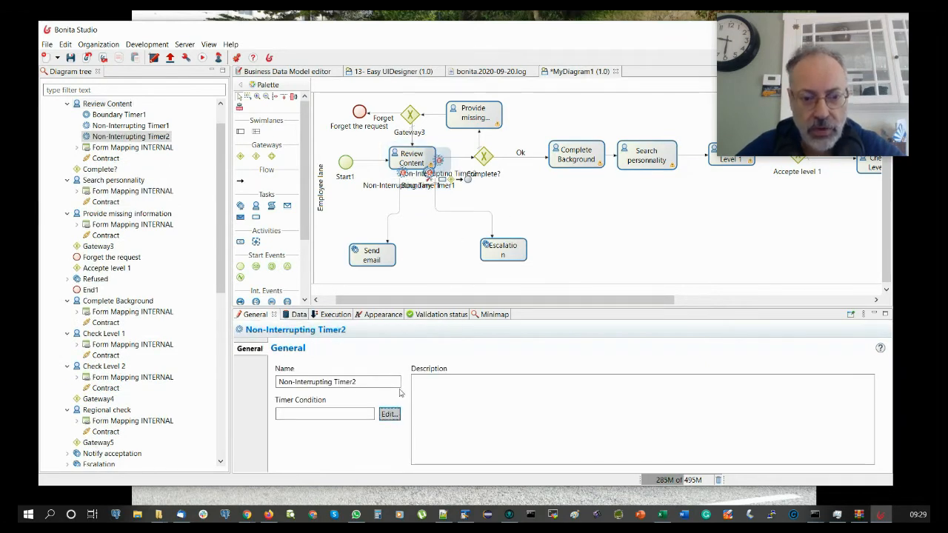
Set the second non-interrupting timer's condition to a duration of 2 days, generating the duration expression.
{"action": "left_click", "coordinate": [389, 414]}
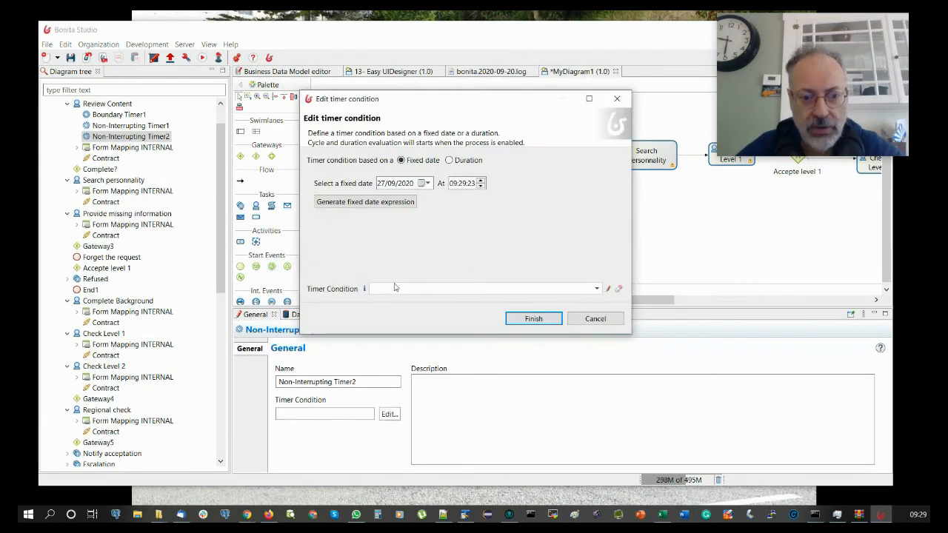
{"action": "left_click", "coordinate": [449, 160]}
{"action": "double_click", "coordinate": [440, 198]}
{"action": "type", "text": "2"}
{"action": "left_click", "coordinate": [398, 216]}
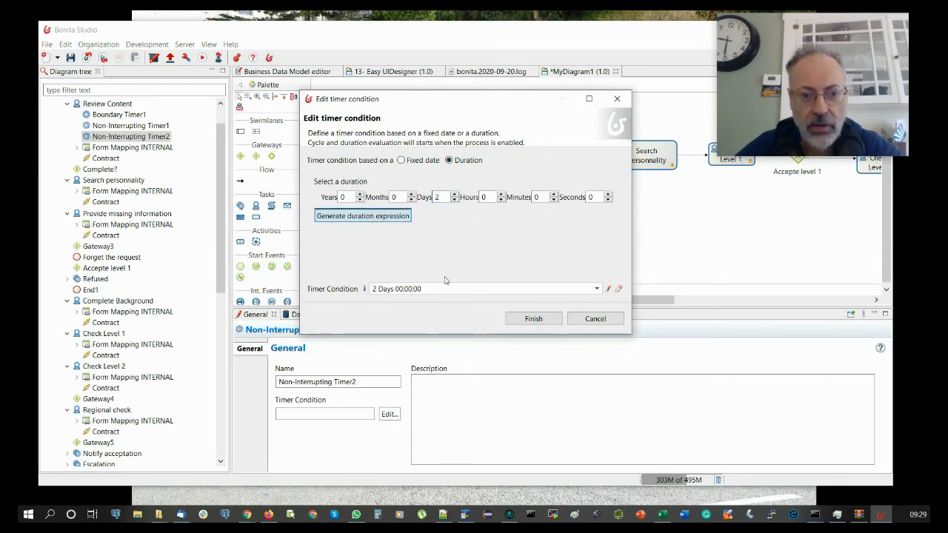
{"action": "left_click", "coordinate": [520, 318]}
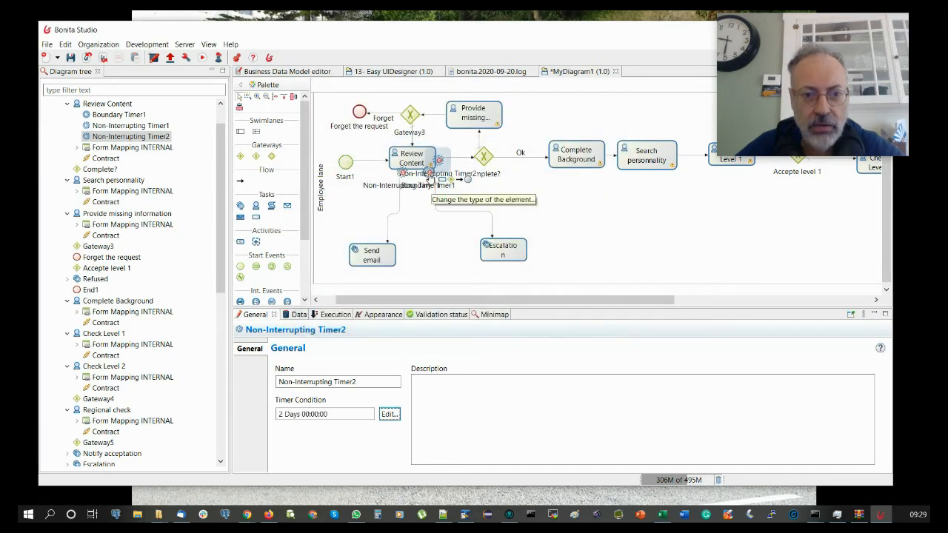
Reposition the two non-interrupting timers along Review Content's border and connect the second one to the Send email task.
{"action": "left_click", "coordinate": [438, 160]}
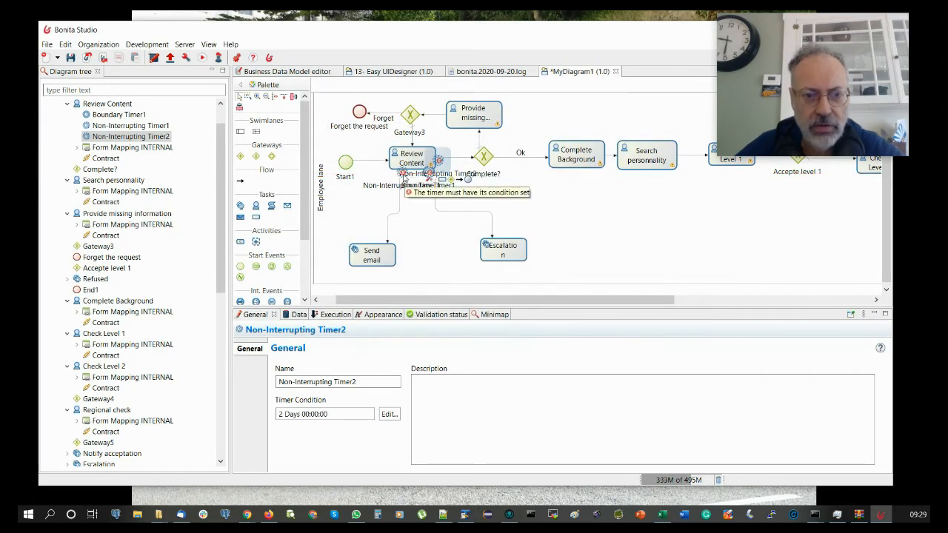
{"action": "left_click", "coordinate": [396, 180]}
{"action": "left_click_drag", "start_coordinate": [440, 162], "coordinate": [385, 249]}
{"action": "left_click", "coordinate": [412, 172]}
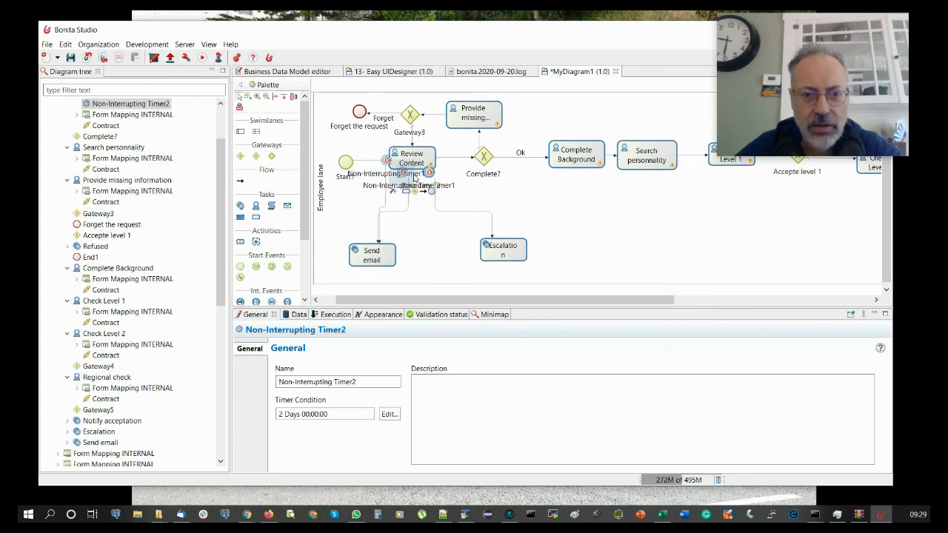
Attach a third non-interrupting timer to the Review Content task.
{"action": "left_click", "coordinate": [412, 157]}
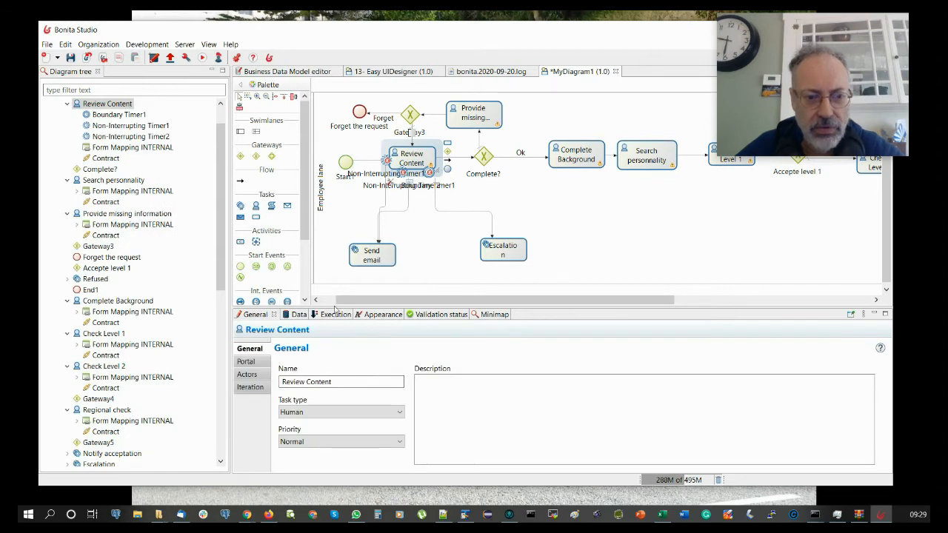
{"action": "left_click", "coordinate": [409, 186]}
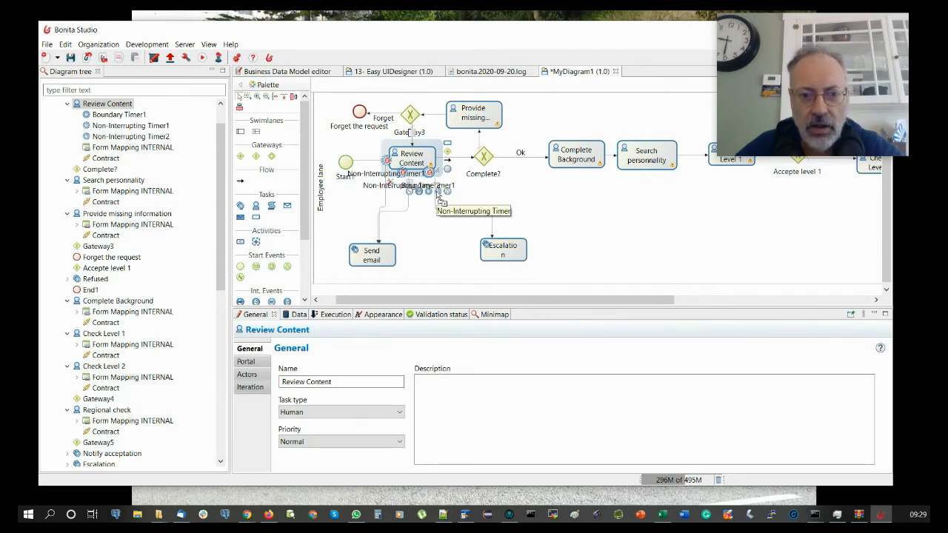
{"action": "left_click", "coordinate": [440, 199]}
Set the third non-interrupting timer's condition to a duration of 7 days, generating the duration expression.
{"action": "left_click", "coordinate": [390, 414]}
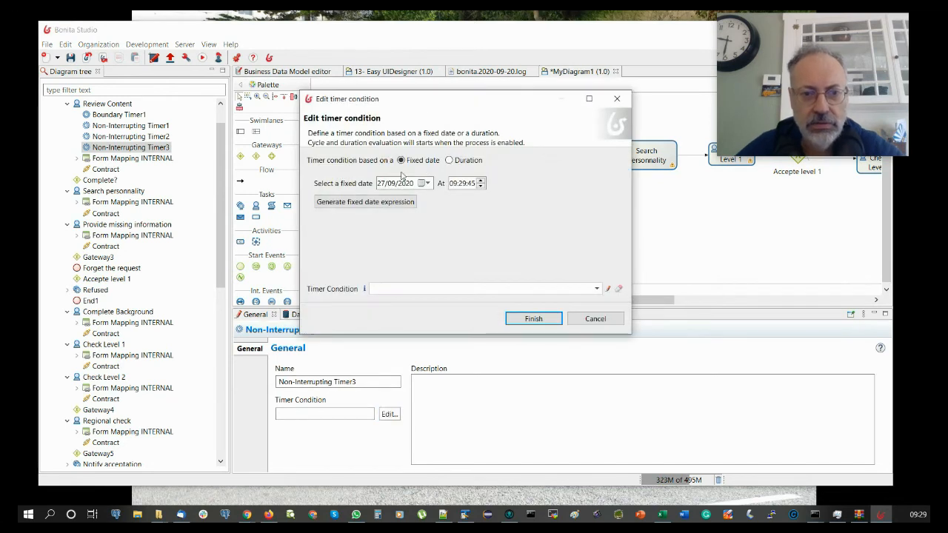
{"action": "left_click", "coordinate": [449, 160]}
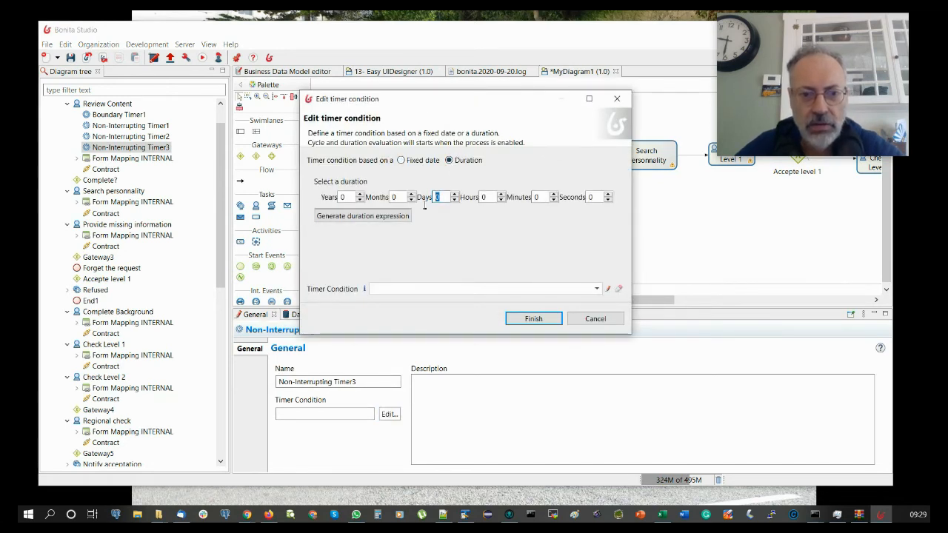
{"action": "type", "text": "7"}
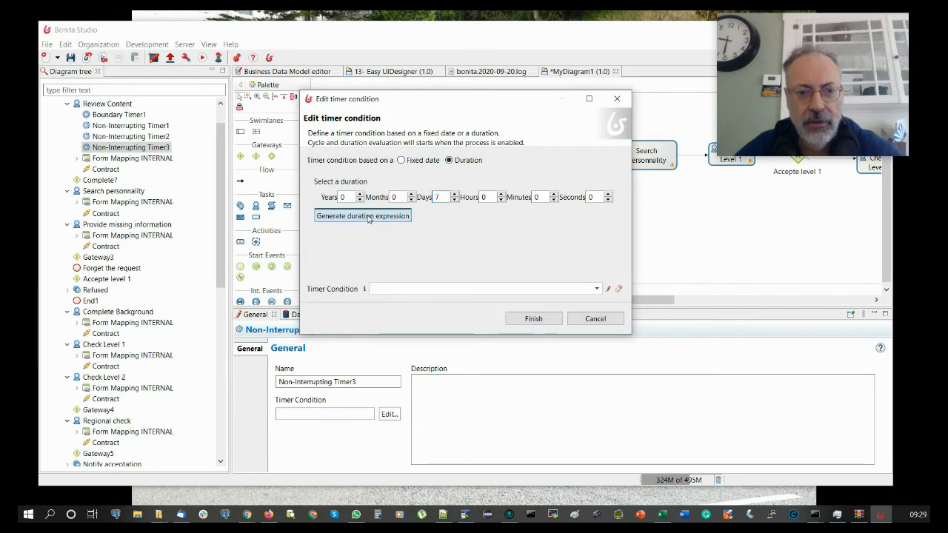
{"action": "left_click", "coordinate": [362, 215]}
{"action": "left_click", "coordinate": [533, 319]}
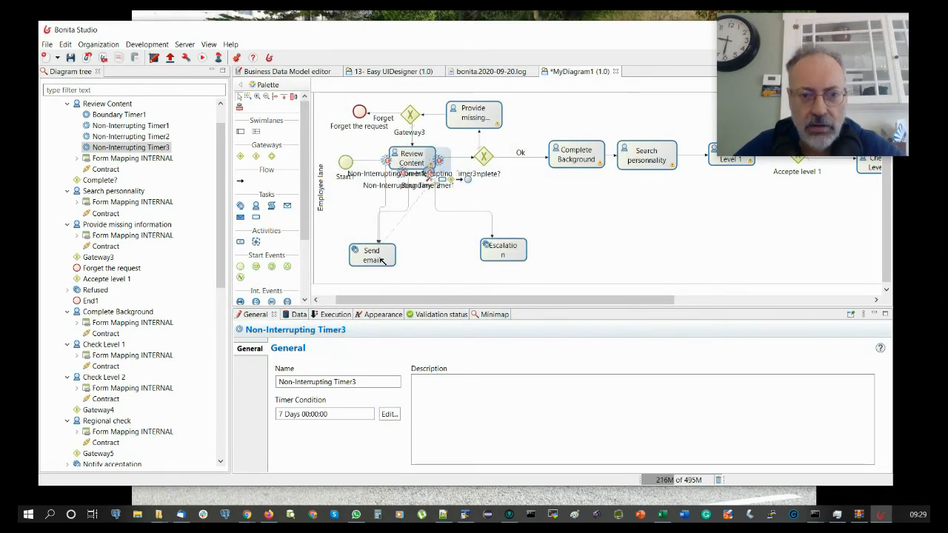
Connect the third non-interrupting timer to Send email, and enlarge Review Content to spread its timers along the lower border.
{"action": "left_click", "coordinate": [445, 166]}
{"action": "left_click", "coordinate": [441, 161]}
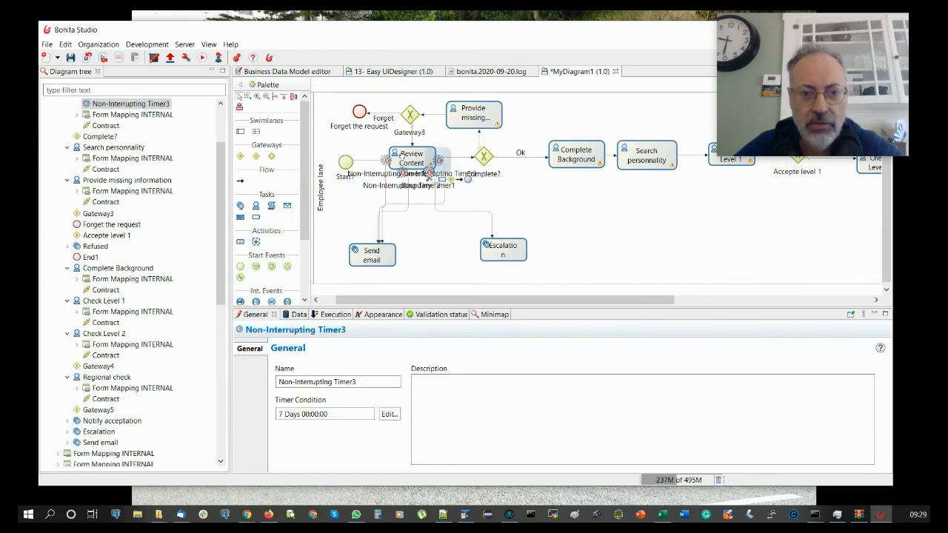
{"action": "left_click", "coordinate": [401, 154]}
{"action": "left_click_drag", "start_coordinate": [442, 173], "coordinate": [459, 194]}
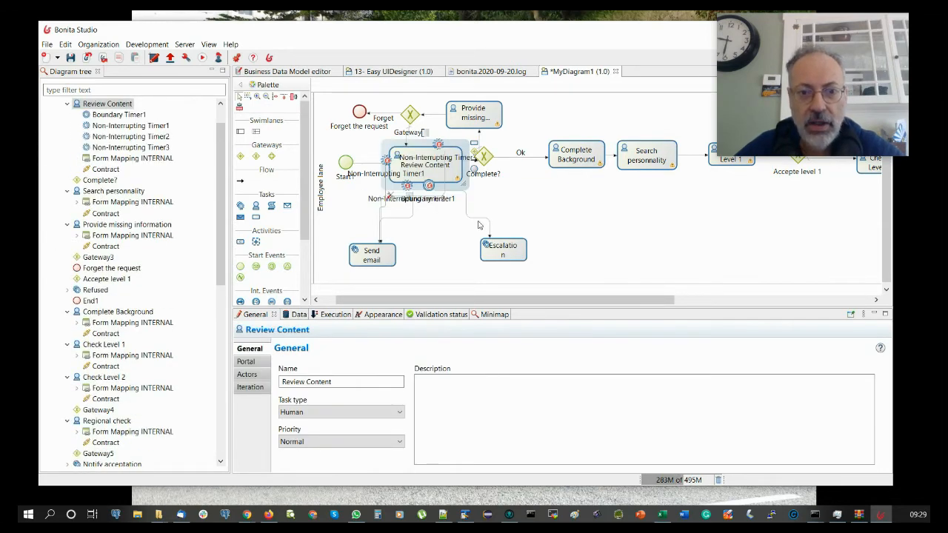
{"action": "left_click", "coordinate": [444, 185]}
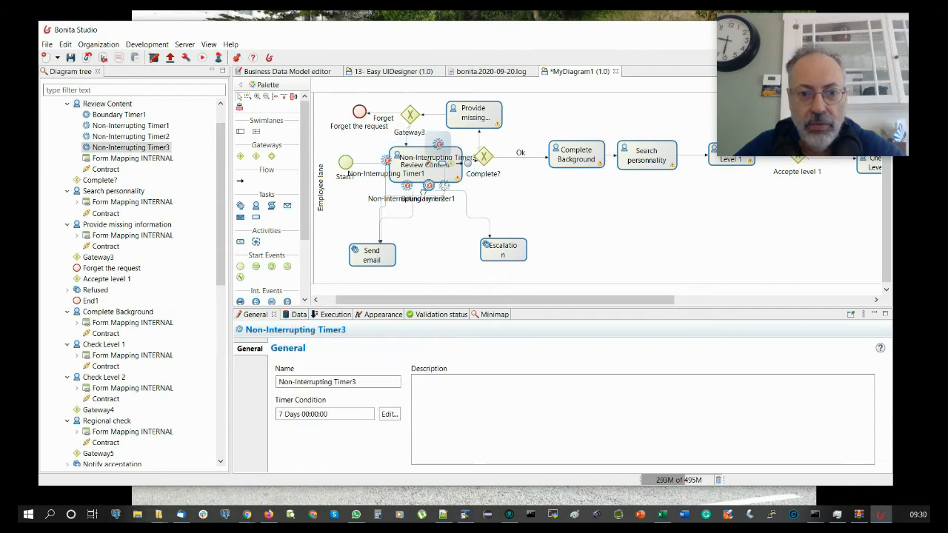
{"action": "left_click_drag", "start_coordinate": [428, 191], "coordinate": [400, 188]}
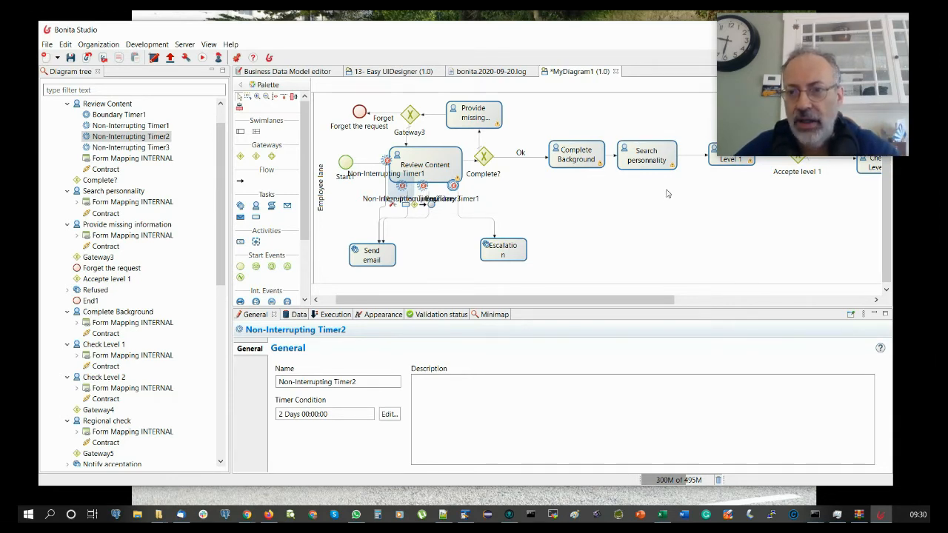
Add an end event after the Send email task.
{"action": "left_click", "coordinate": [388, 257]}
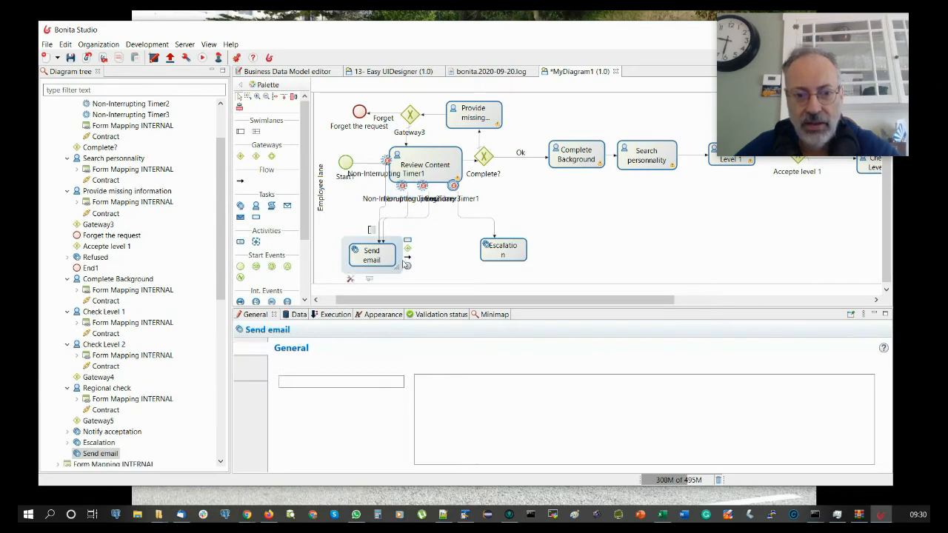
{"action": "left_click_drag", "start_coordinate": [407, 266], "coordinate": [435, 272]}
{"action": "left_click", "coordinate": [449, 276]}
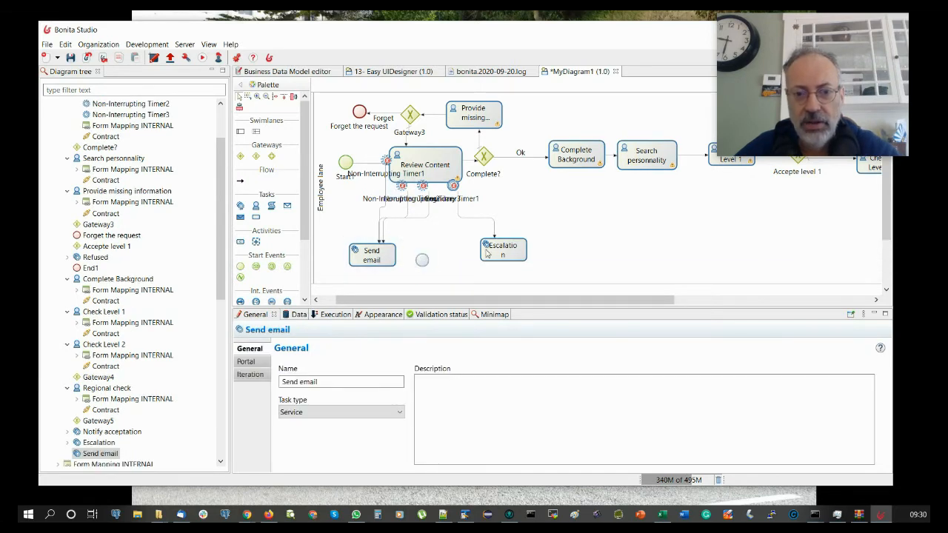
Connect the Escalation task to the Complete? gateway.
{"action": "left_click", "coordinate": [519, 255]}
{"action": "left_click_drag", "start_coordinate": [538, 257], "coordinate": [485, 159]}
{"action": "left_click", "coordinate": [495, 249]}
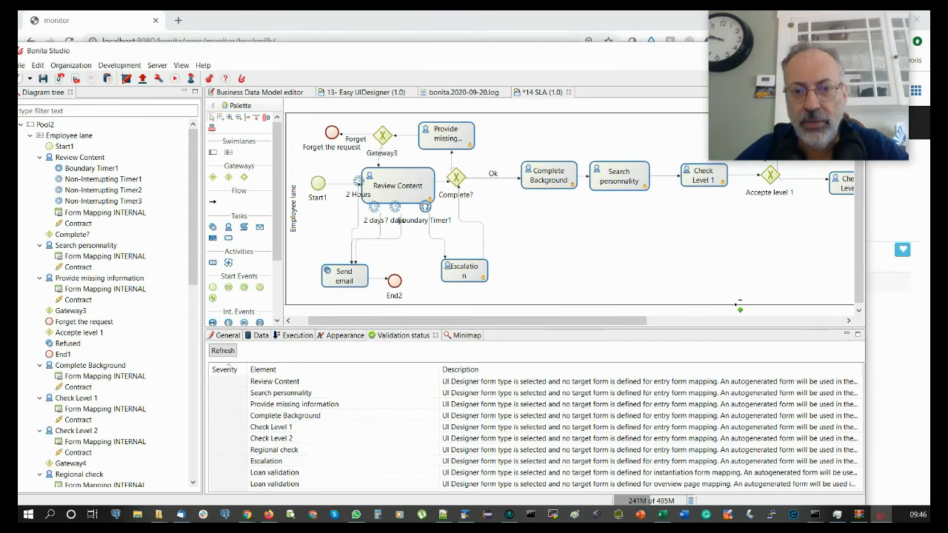
Delete the 2 Hours, 2 days and 7 days timers together with the Send email task and its end event.
{"action": "left_click", "coordinate": [423, 207]}
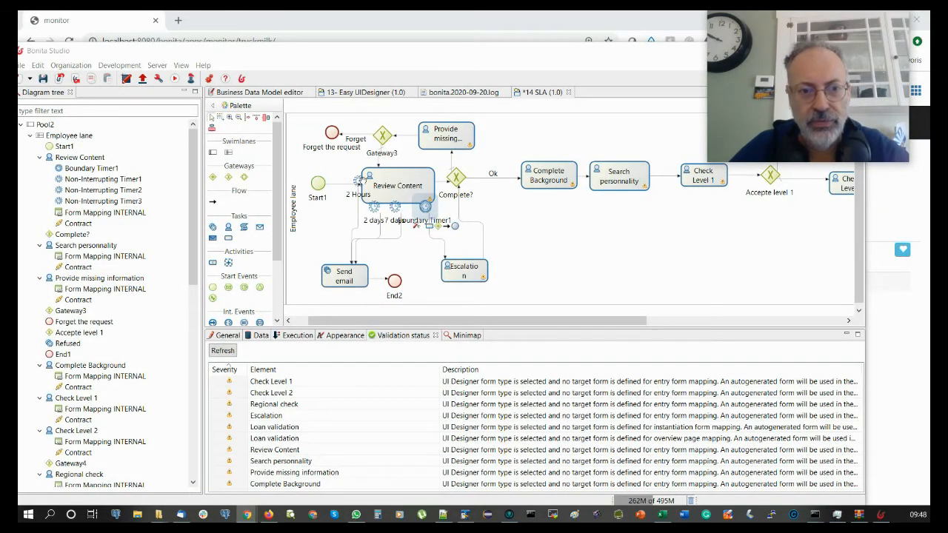
{"action": "left_click", "coordinate": [359, 180]}
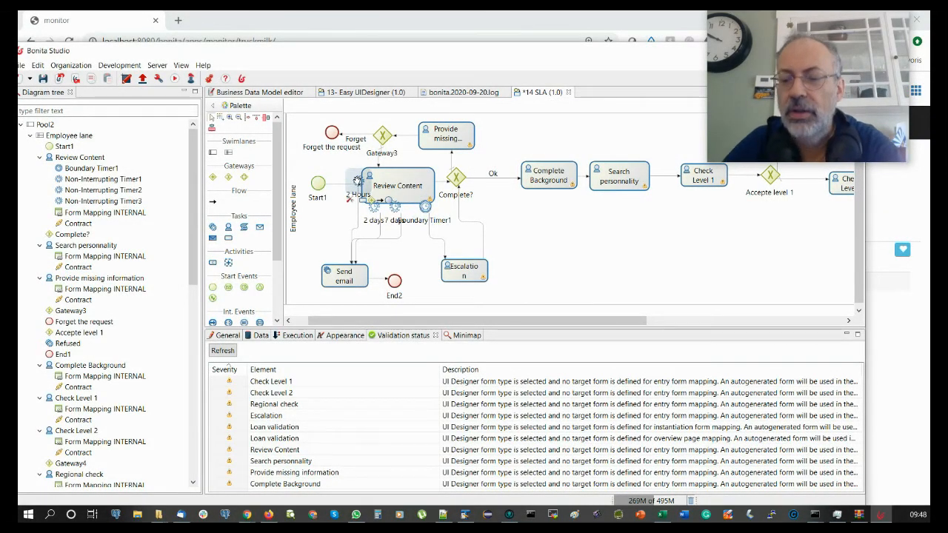
{"action": "key", "text": "Delete"}
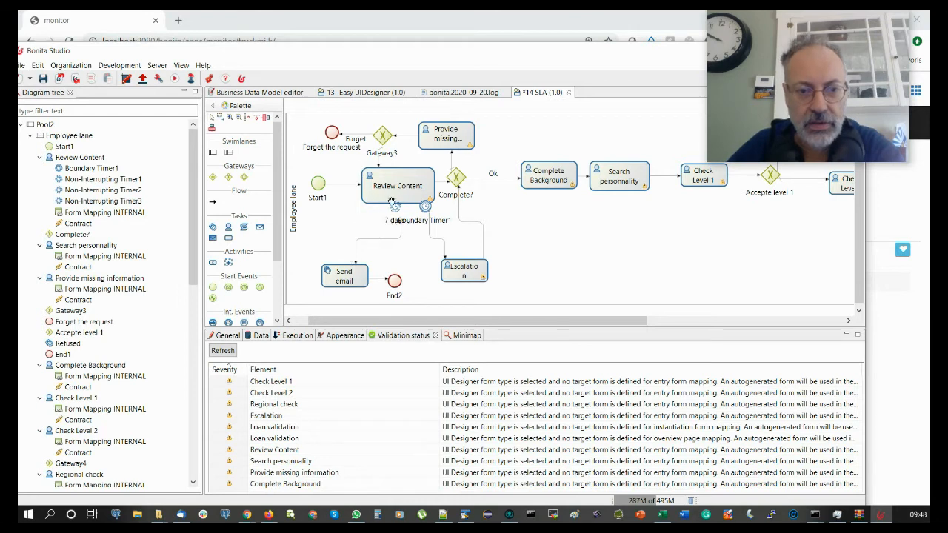
{"action": "left_click", "coordinate": [395, 206]}
{"action": "key", "text": "Delete"}
{"action": "left_click", "coordinate": [344, 276]}
{"action": "key", "text": "Delete"}
{"action": "left_click", "coordinate": [389, 297]}
{"action": "key", "text": "Delete"}
Set Review Content's due date calculation to a script containing return 31*24*60*60*1000.
{"action": "left_click", "coordinate": [386, 191]}
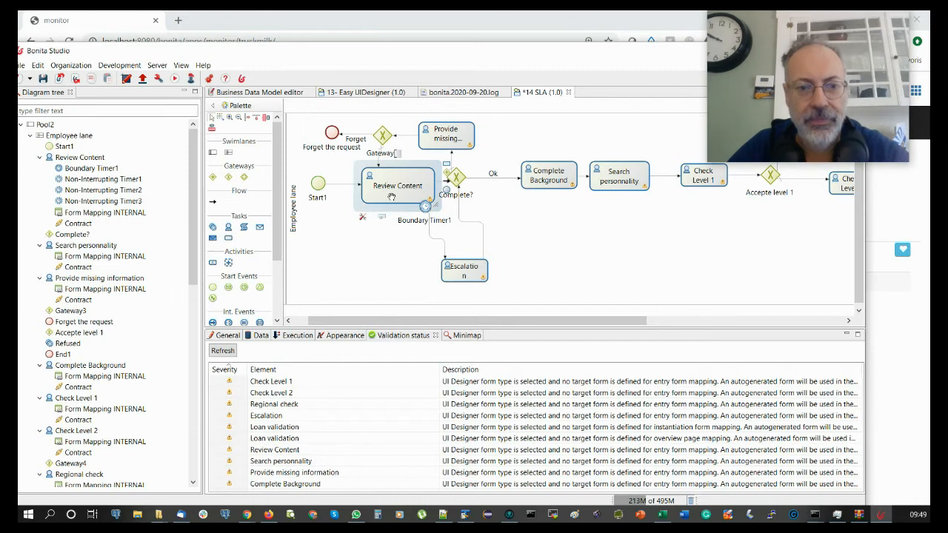
{"action": "left_click", "coordinate": [220, 335]}
{"action": "left_click_drag", "start_coordinate": [360, 327], "coordinate": [359, 284]}
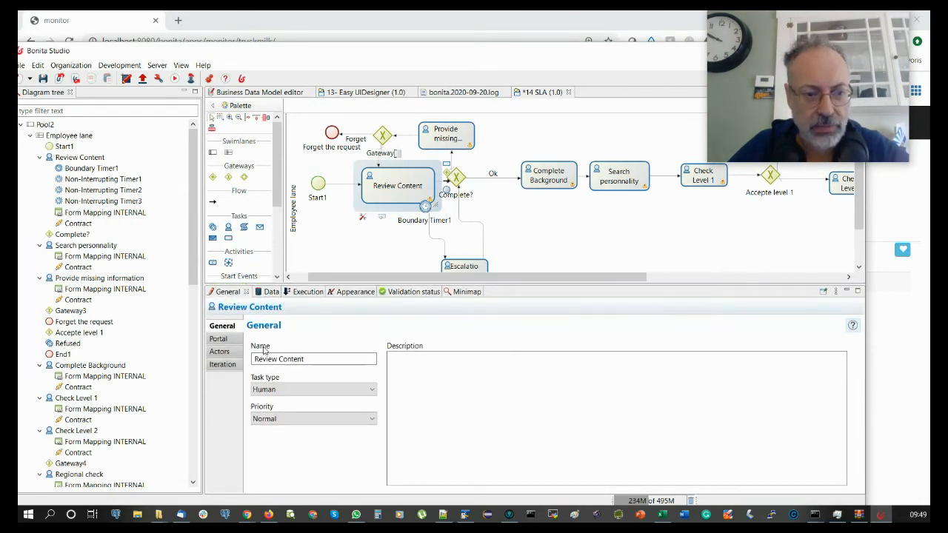
{"action": "left_click", "coordinate": [221, 339]}
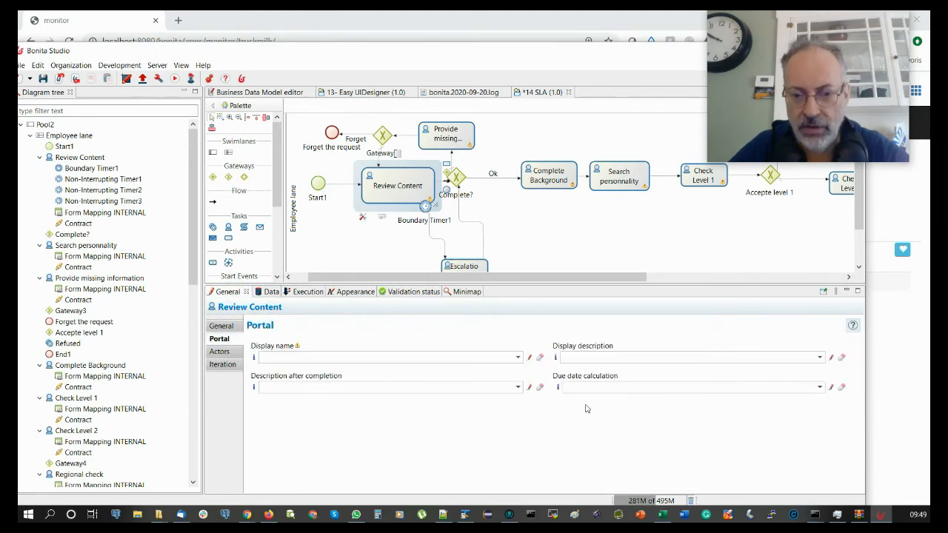
{"action": "left_click", "coordinate": [831, 387]}
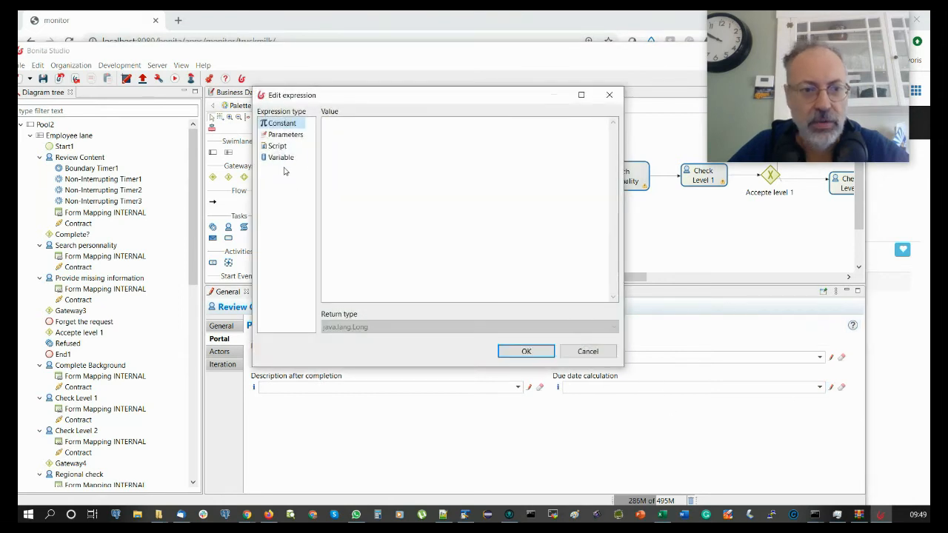
{"action": "left_click", "coordinate": [278, 146]}
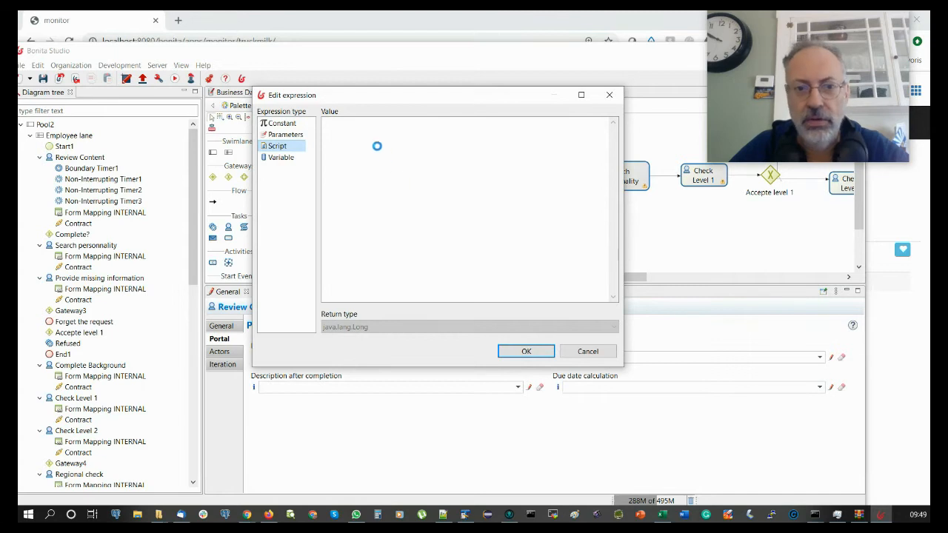
{"action": "left_click", "coordinate": [382, 183]}
{"action": "type", "text": "return"}
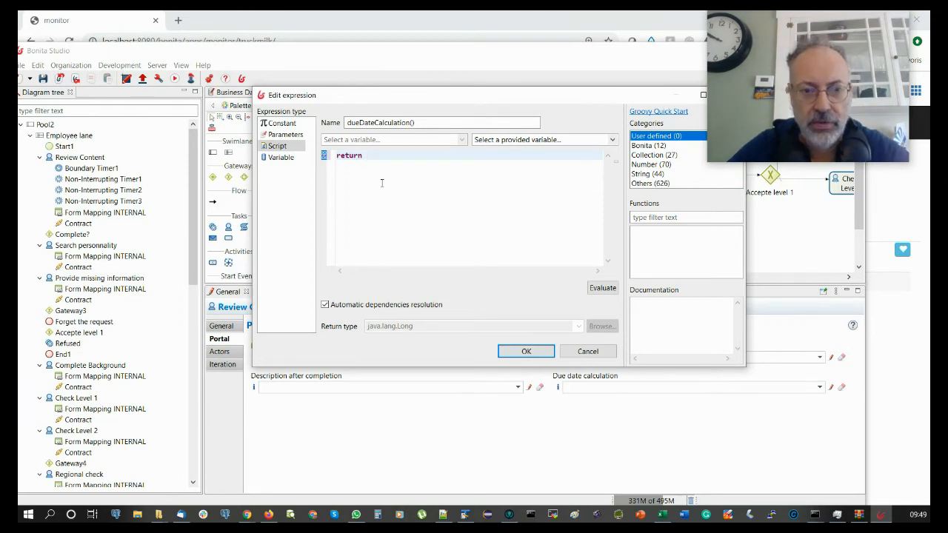
{"action": "type", "text": " 31"}
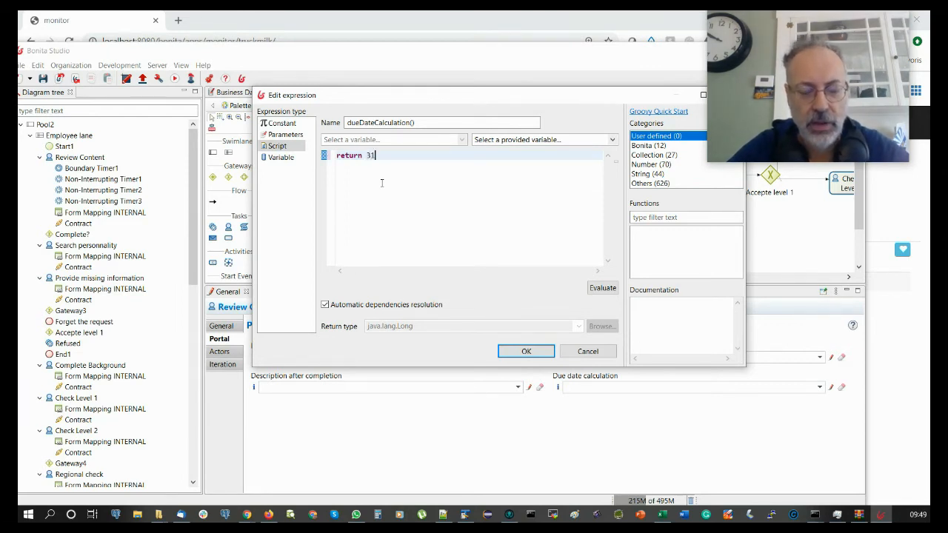
{"action": "type", "text": "*"}
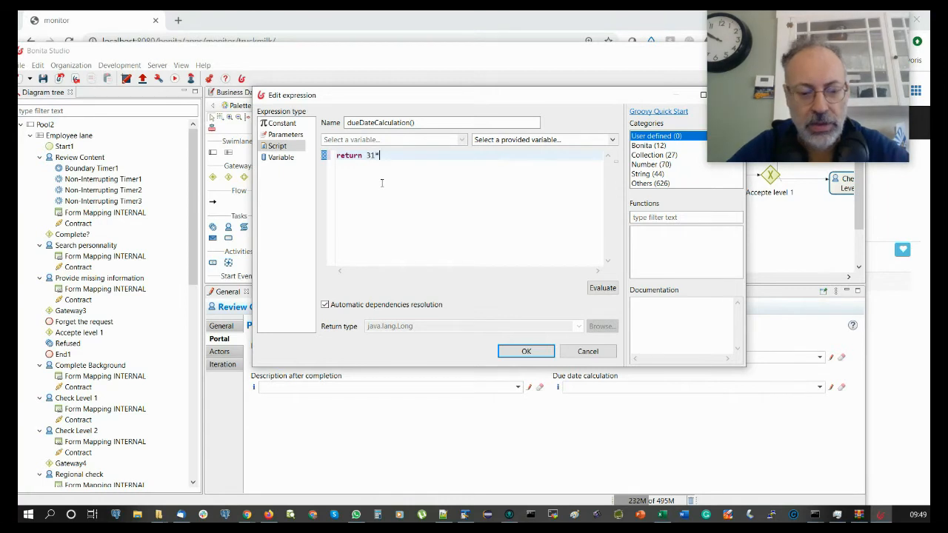
{"action": "type", "text": "24*"}
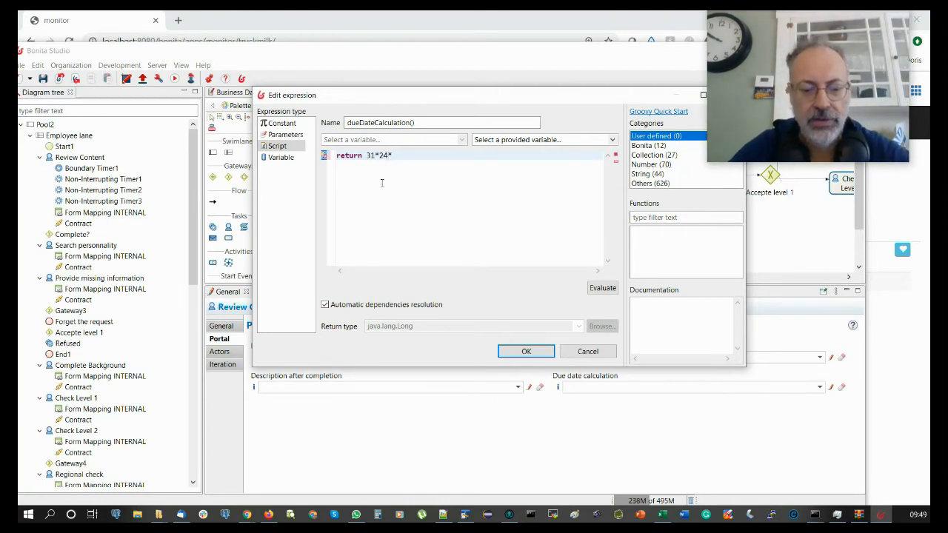
{"action": "type", "text": "60*60*1000"}
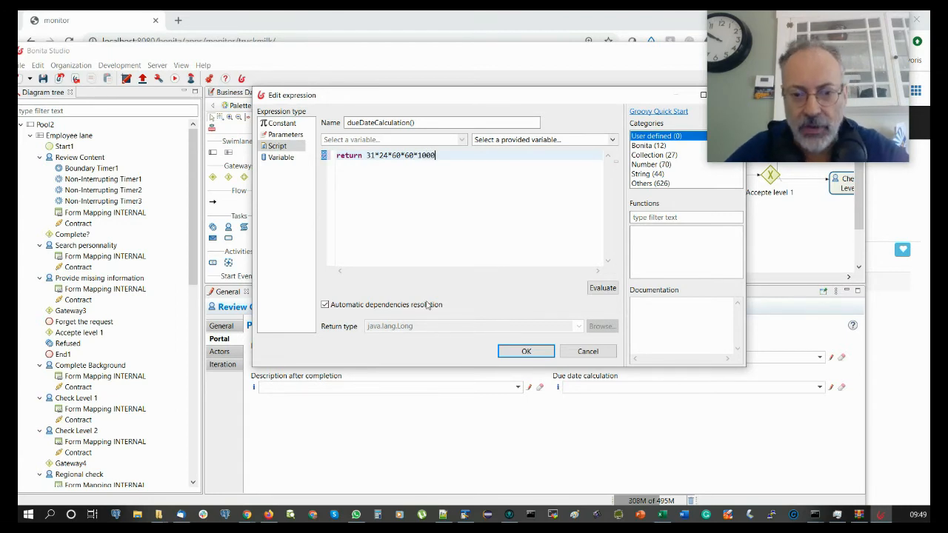
{"action": "left_click", "coordinate": [521, 351]}
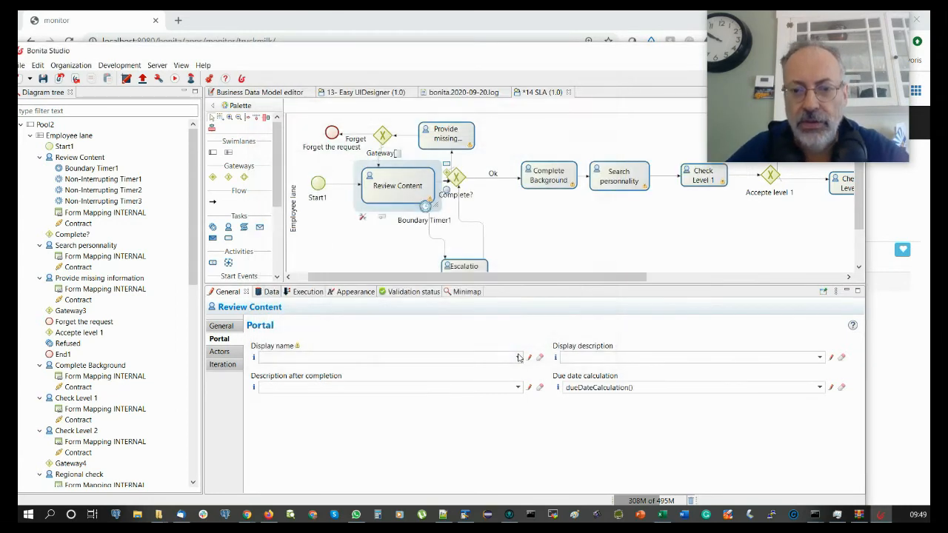
Switch to the Truck Milk page in the browser and register a new SLA job named Loan SLA.
{"action": "left_click", "coordinate": [425, 20]}
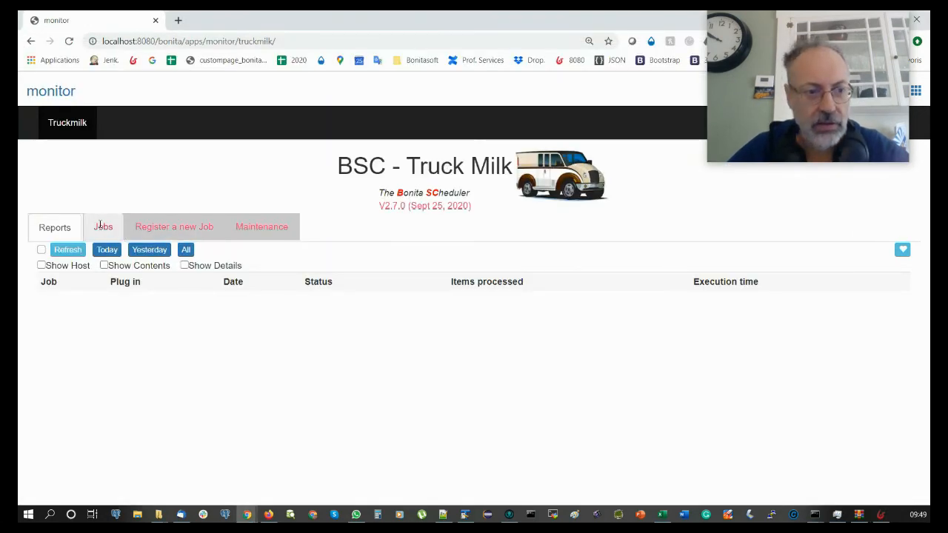
{"action": "left_click", "coordinate": [169, 226]}
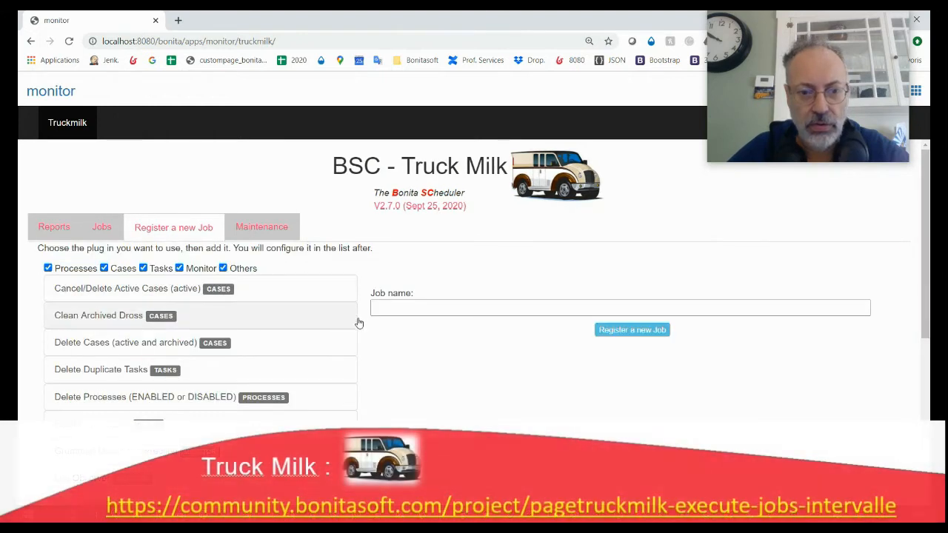
{"action": "scroll", "coordinate": [123, 296], "scroll_direction": "down", "scroll_amount": 1}
{"action": "scroll", "coordinate": [123, 296], "scroll_direction": "down", "scroll_amount": 2}
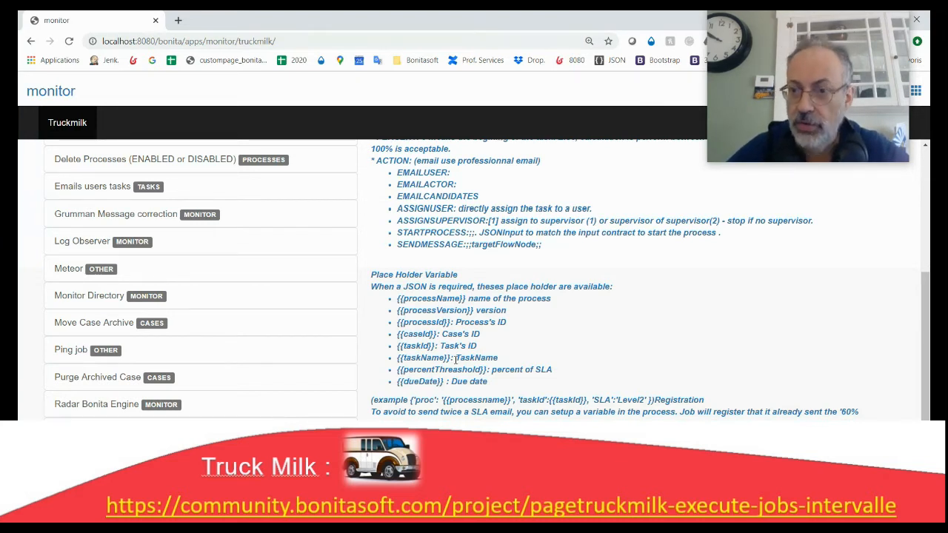
{"action": "scroll", "coordinate": [321, 328], "scroll_direction": "down", "scroll_amount": 2}
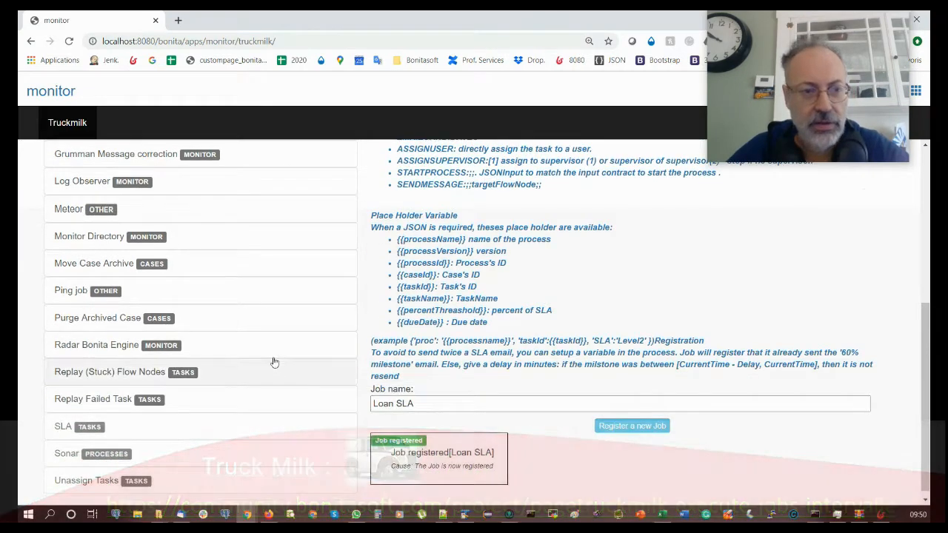
Open the Loan SLA job's parameters and choose Loan validation (1.0) as its process.
{"action": "scroll", "coordinate": [274, 362], "scroll_direction": "up", "scroll_amount": 4}
{"action": "left_click", "coordinate": [102, 226]}
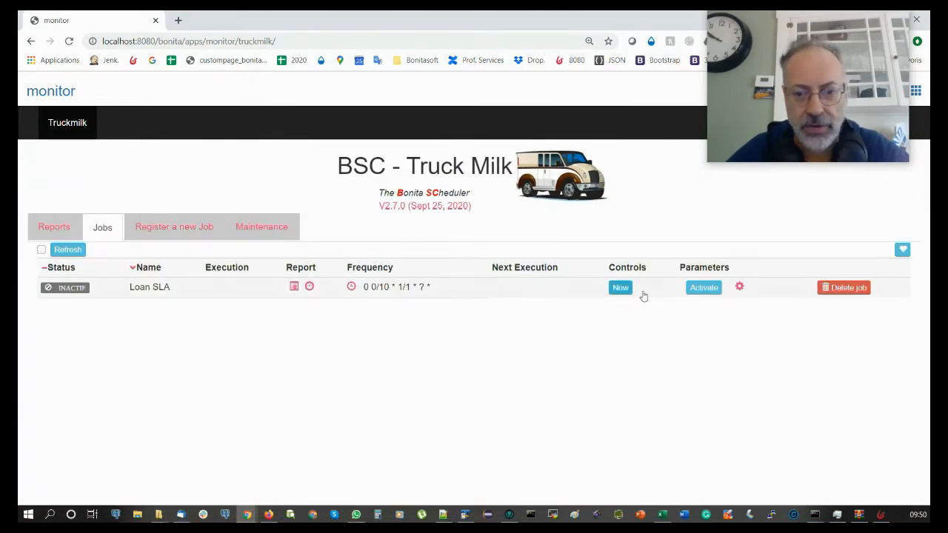
{"action": "left_click", "coordinate": [738, 288]}
{"action": "scroll", "coordinate": [451, 330], "scroll_direction": "down", "scroll_amount": 3}
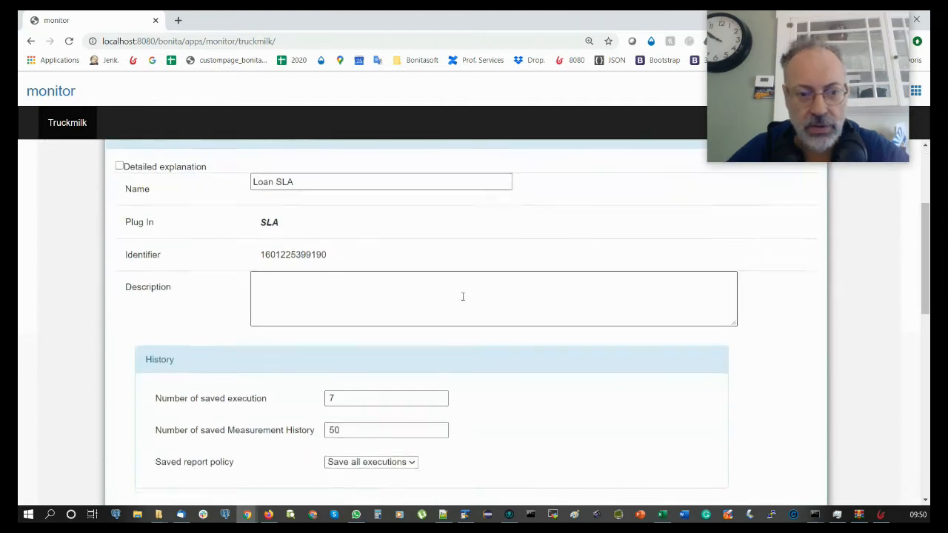
{"action": "scroll", "coordinate": [342, 256], "scroll_direction": "down", "scroll_amount": 1}
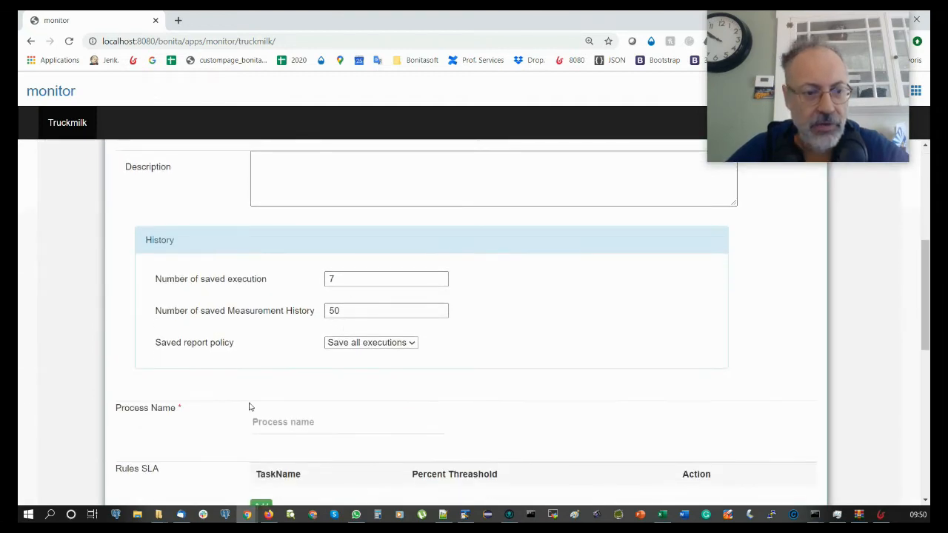
{"action": "left_click", "coordinate": [275, 420]}
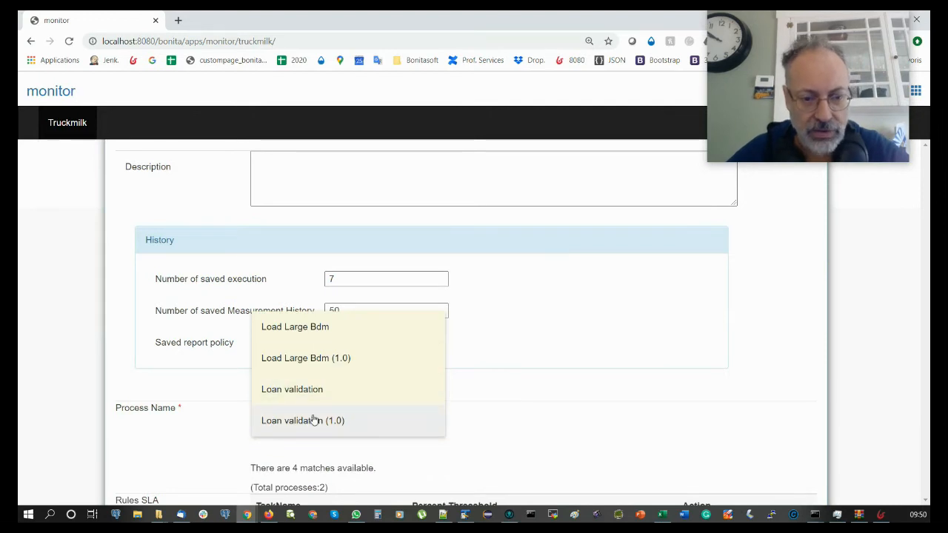
{"action": "left_click", "coordinate": [315, 423]}
Add an SLA rule for the Review Content task with a percent threshold of 10.
{"action": "scroll", "coordinate": [406, 376], "scroll_direction": "down", "scroll_amount": 2}
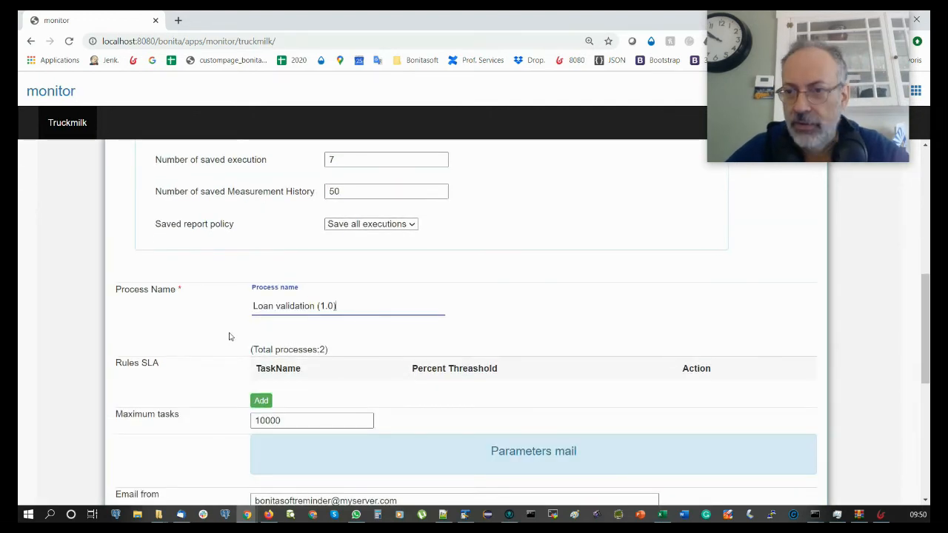
{"action": "left_click", "coordinate": [263, 401]}
{"action": "left_click", "coordinate": [224, 268]}
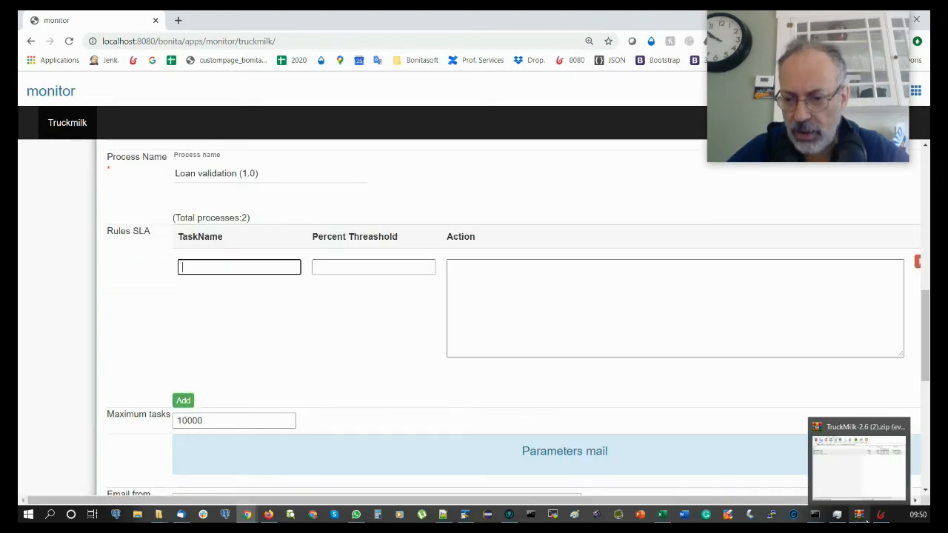
{"action": "left_click", "coordinate": [878, 516]}
{"action": "left_click", "coordinate": [878, 516]}
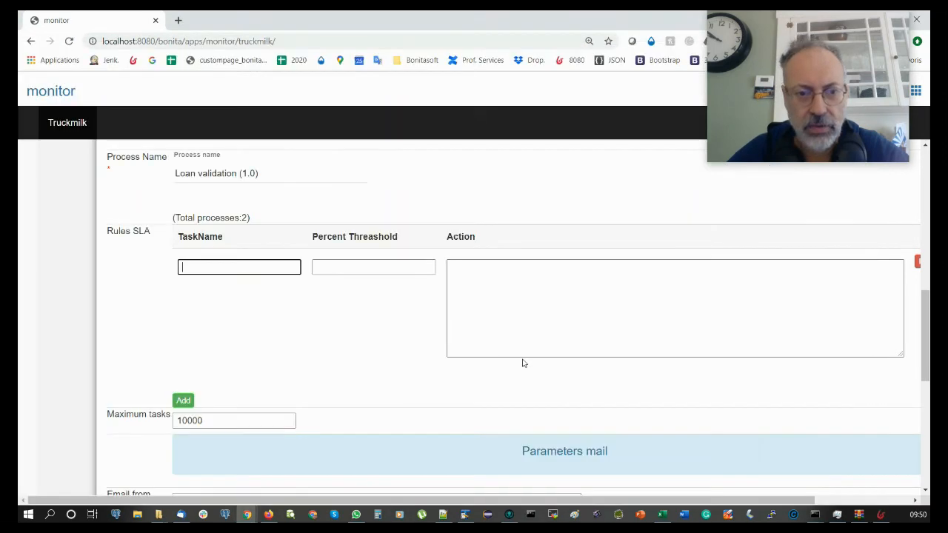
{"action": "left_click", "coordinate": [265, 267]}
{"action": "type", "text": "Review Content"}
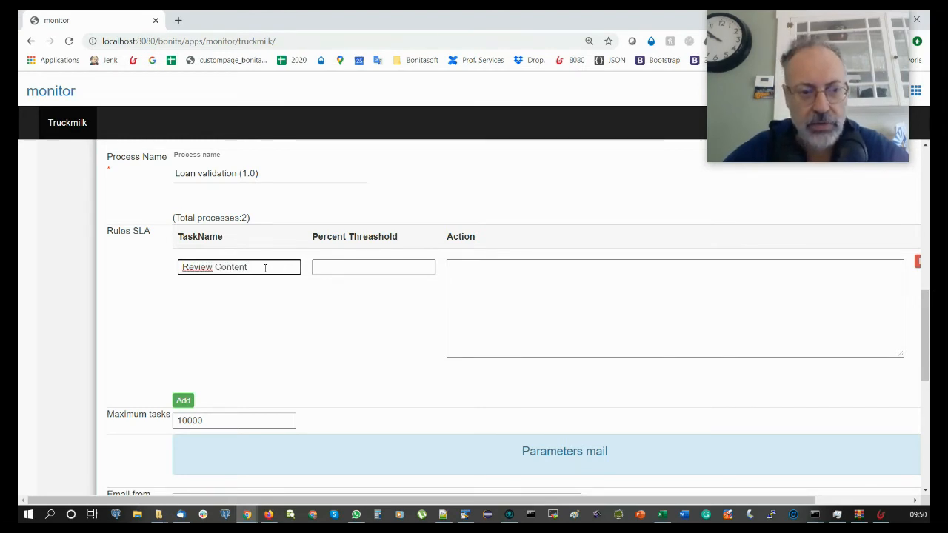
{"action": "left_click", "coordinate": [328, 268]}
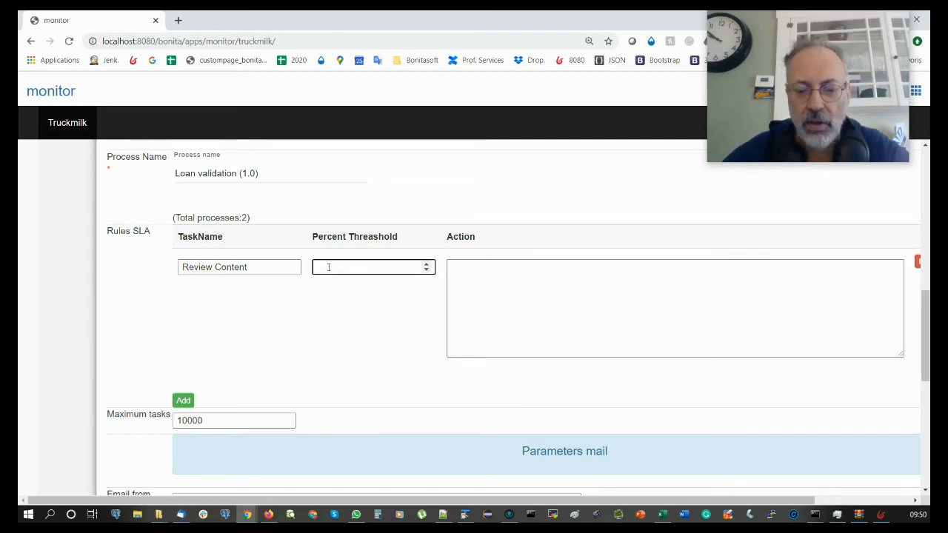
{"action": "type", "text": "10"}
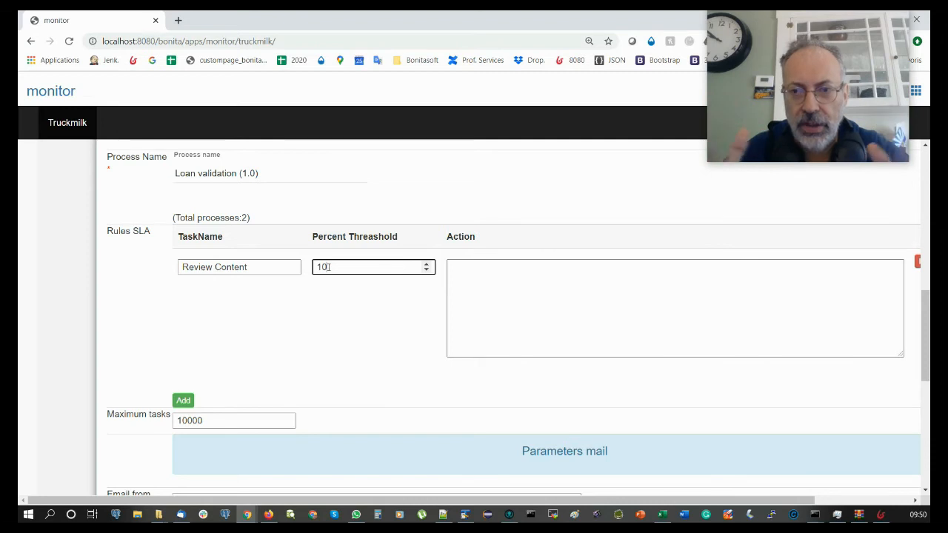
Show the job's detailed explanations and set the Review Content rule's action to EMAILCANDIDATES.
{"action": "left_click", "coordinate": [506, 281]}
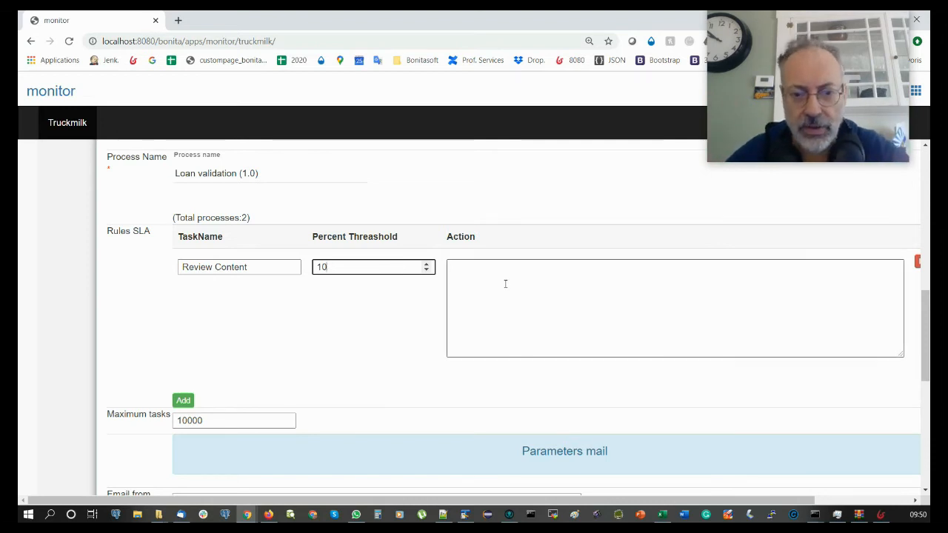
{"action": "scroll", "coordinate": [267, 310], "scroll_direction": "up", "scroll_amount": 10}
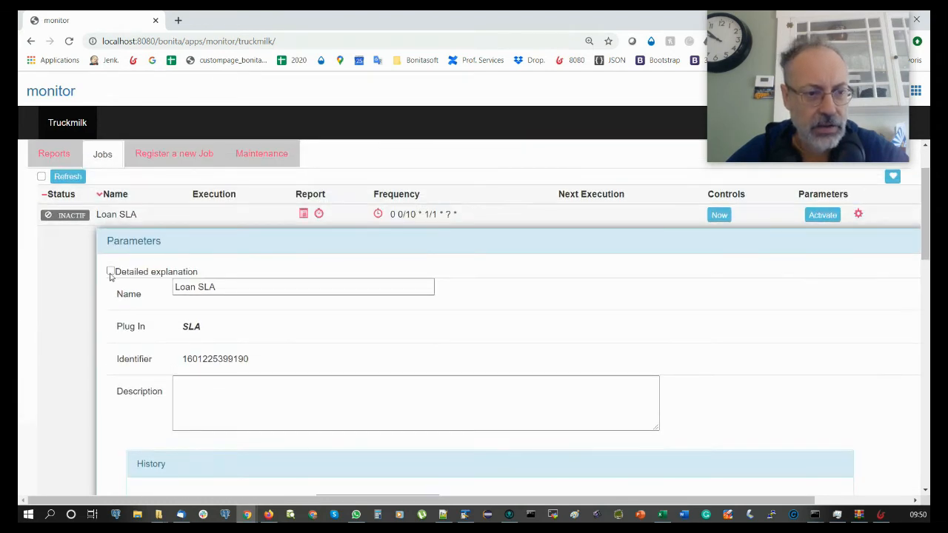
{"action": "left_click", "coordinate": [110, 272]}
{"action": "scroll", "coordinate": [507, 326], "scroll_direction": "down", "scroll_amount": 10}
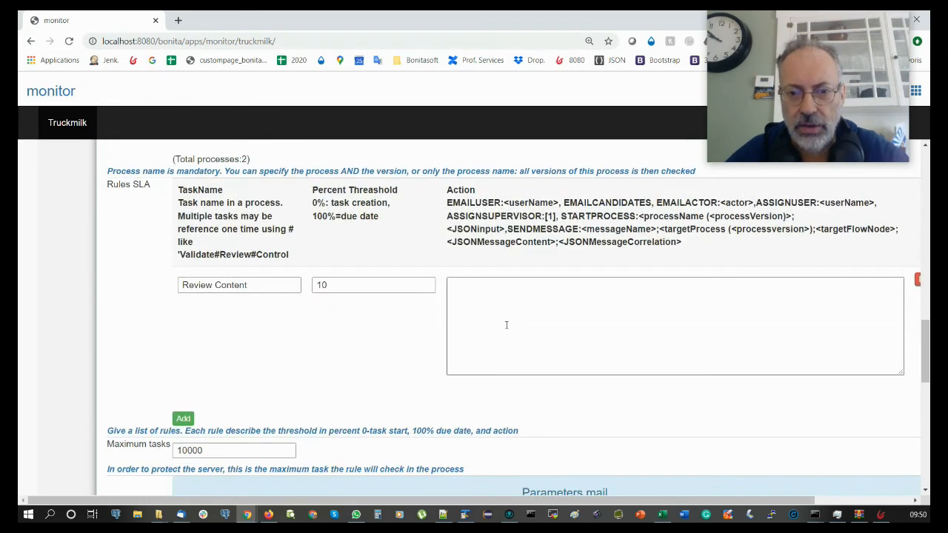
{"action": "double_click", "coordinate": [593, 202]}
{"action": "key", "text": "ctrl+c"}
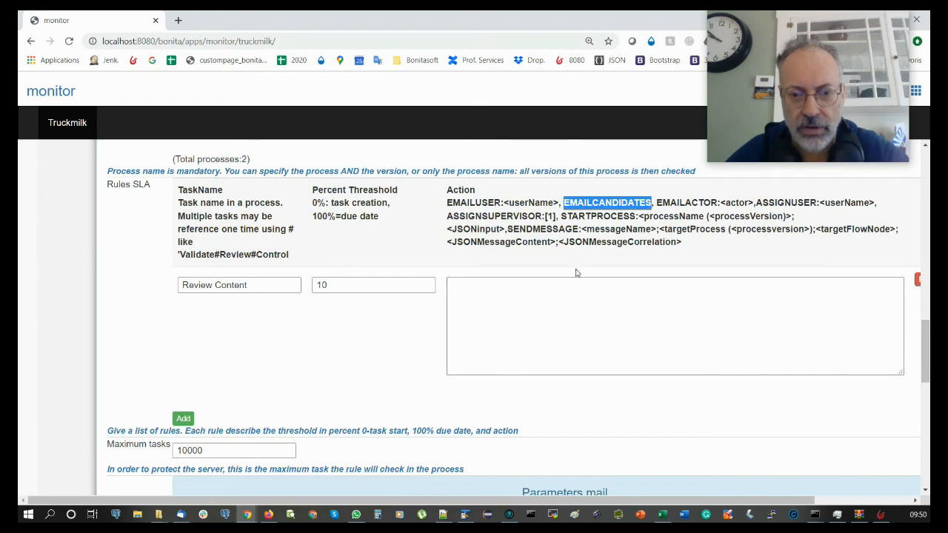
{"action": "left_click", "coordinate": [536, 299]}
{"action": "key", "text": "ctrl+v"}
Review the SLA job's mail parameters, including the {{taskUrl}} placeholder in the email content, plus the rebound mechanism and SMTP settings.
{"action": "scroll", "coordinate": [351, 317], "scroll_direction": "down", "scroll_amount": 2}
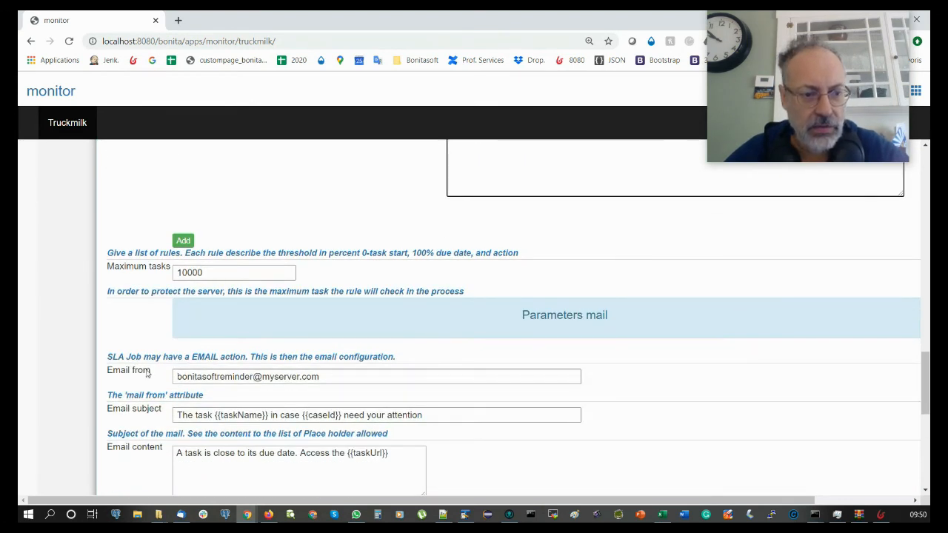
{"action": "scroll", "coordinate": [295, 373], "scroll_direction": "down", "scroll_amount": 1}
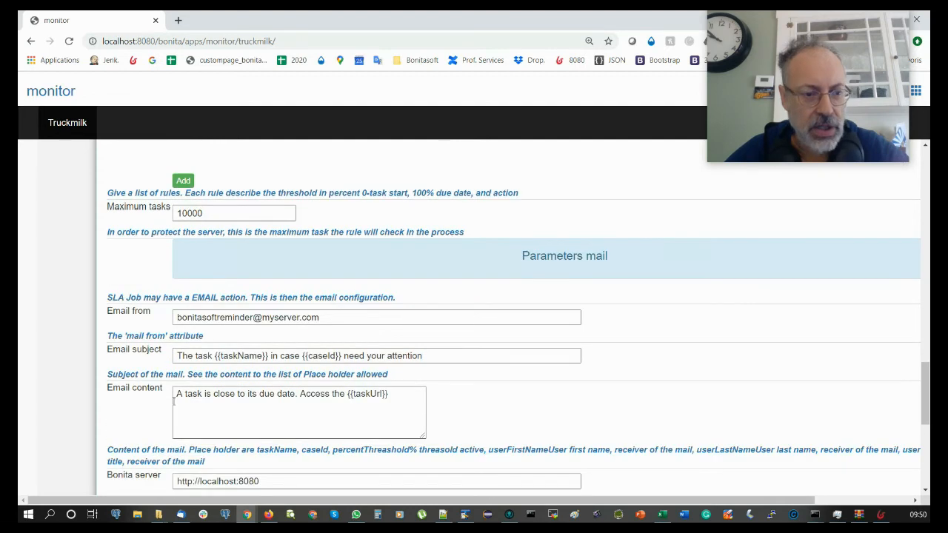
{"action": "scroll", "coordinate": [278, 405], "scroll_direction": "down", "scroll_amount": 1}
{"action": "left_click_drag", "start_coordinate": [346, 334], "coordinate": [397, 333]}
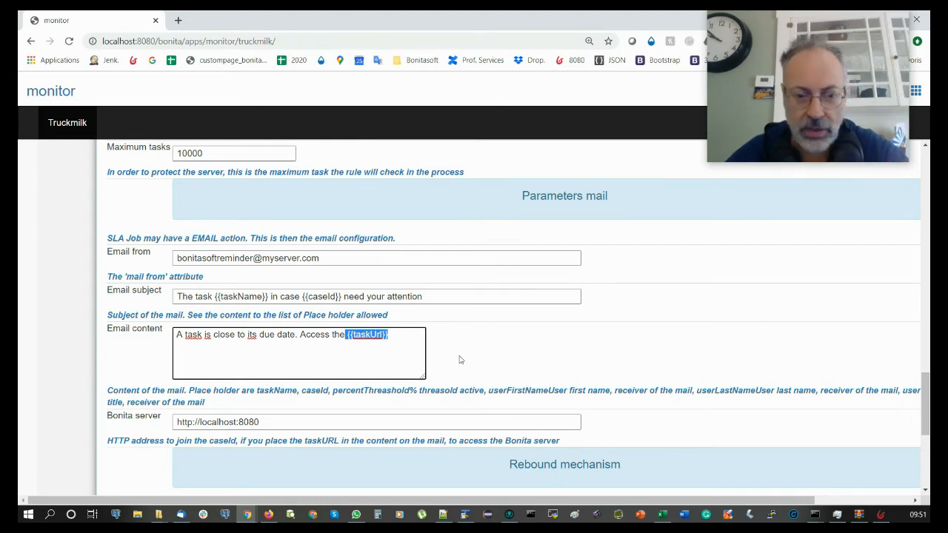
{"action": "scroll", "coordinate": [462, 360], "scroll_direction": "down", "scroll_amount": 2}
{"action": "scroll", "coordinate": [465, 345], "scroll_direction": "down", "scroll_amount": 2}
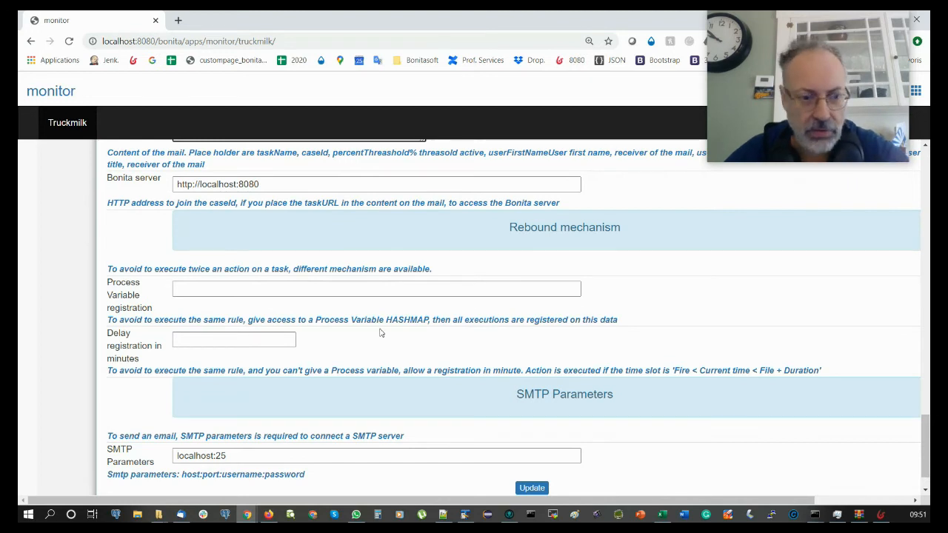
{"action": "scroll", "coordinate": [382, 332], "scroll_direction": "down", "scroll_amount": 1}
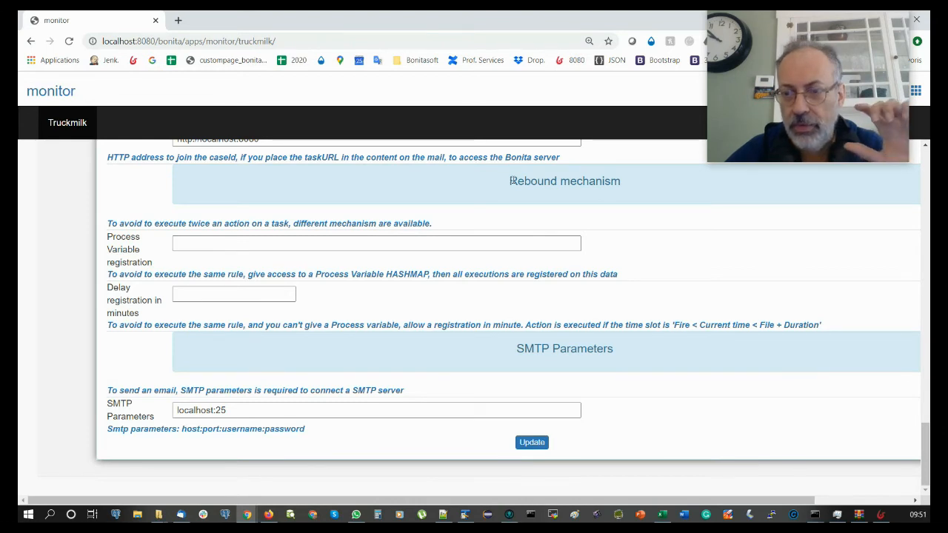
Switch to Bonita Studio and start a new process variable in the Loan validation pool, entering SLA Rebound as its name.
{"action": "left_click", "coordinate": [882, 519]}
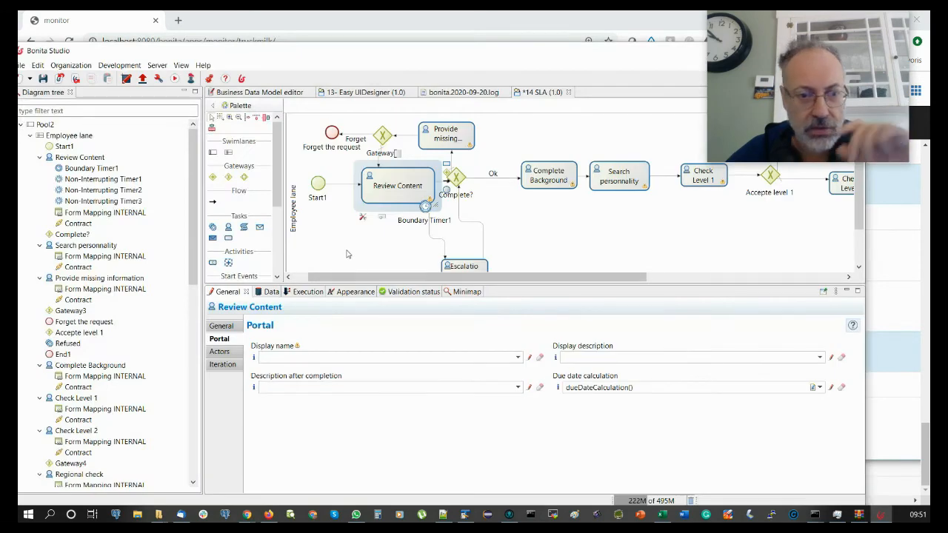
{"action": "left_click", "coordinate": [271, 292]}
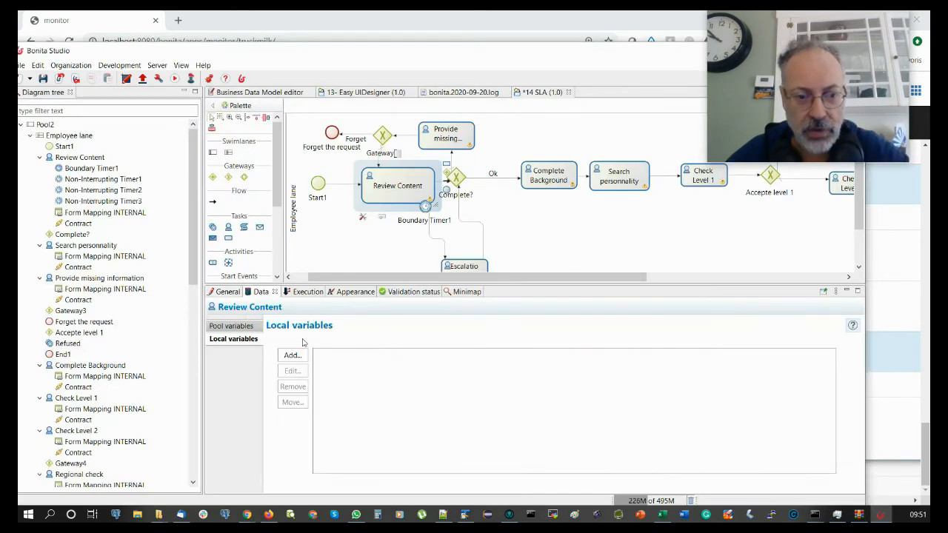
{"action": "left_click", "coordinate": [232, 326]}
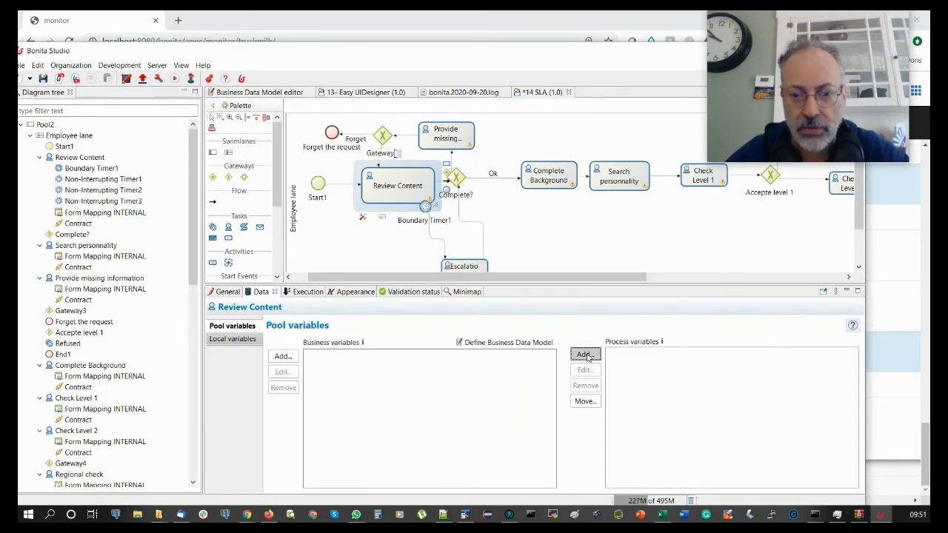
{"action": "left_click", "coordinate": [585, 356]}
{"action": "type", "text": "I"}
{"action": "key", "text": "BackSpace"}
{"action": "type", "text": "SLA "}
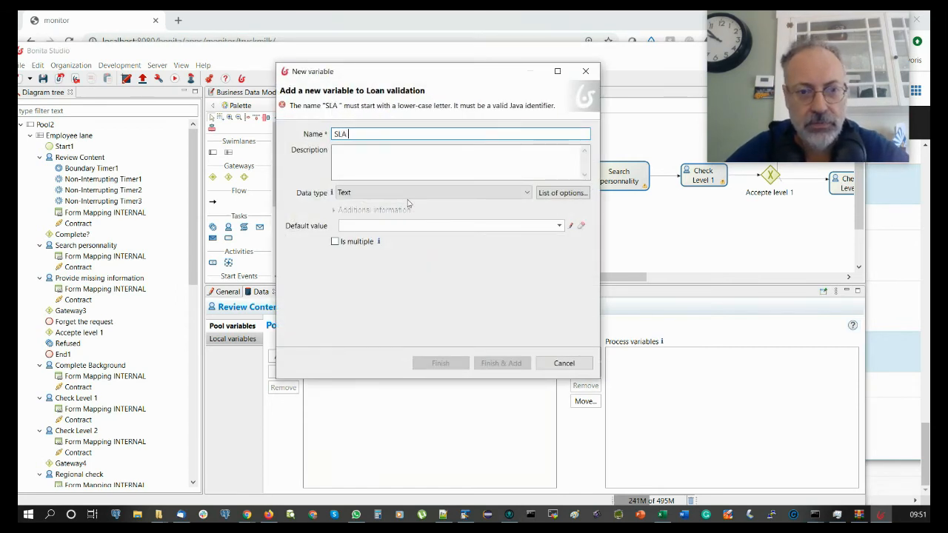
{"action": "type", "text": "Rebound"}
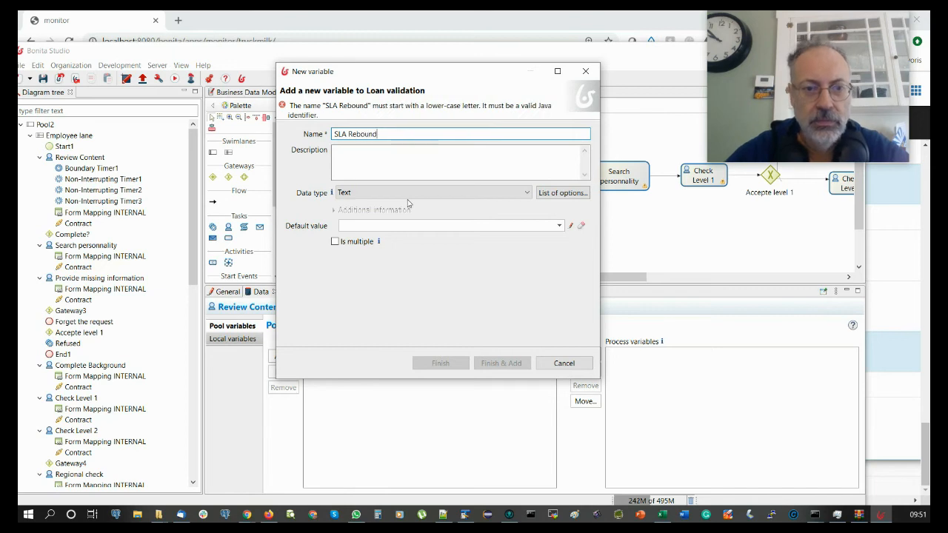
Set the new variable's data type to Java Object with the class java.util.Map.
{"action": "left_click", "coordinate": [407, 193]}
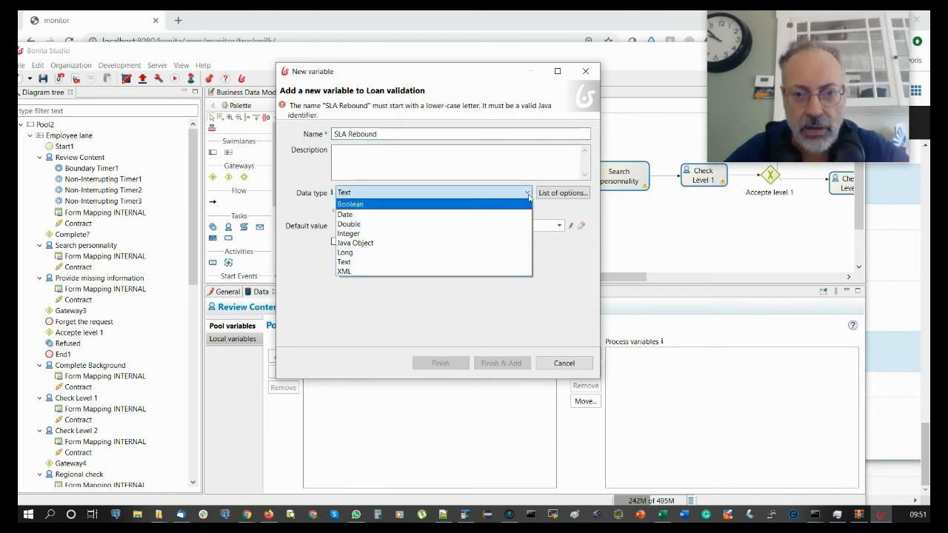
{"action": "left_click", "coordinate": [391, 244]}
{"action": "left_click", "coordinate": [573, 223]}
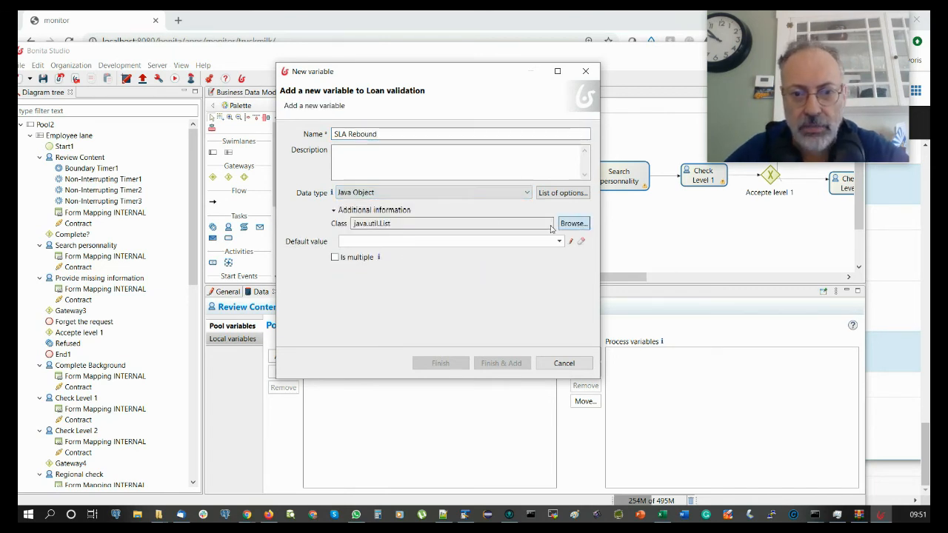
{"action": "left_click", "coordinate": [308, 99]}
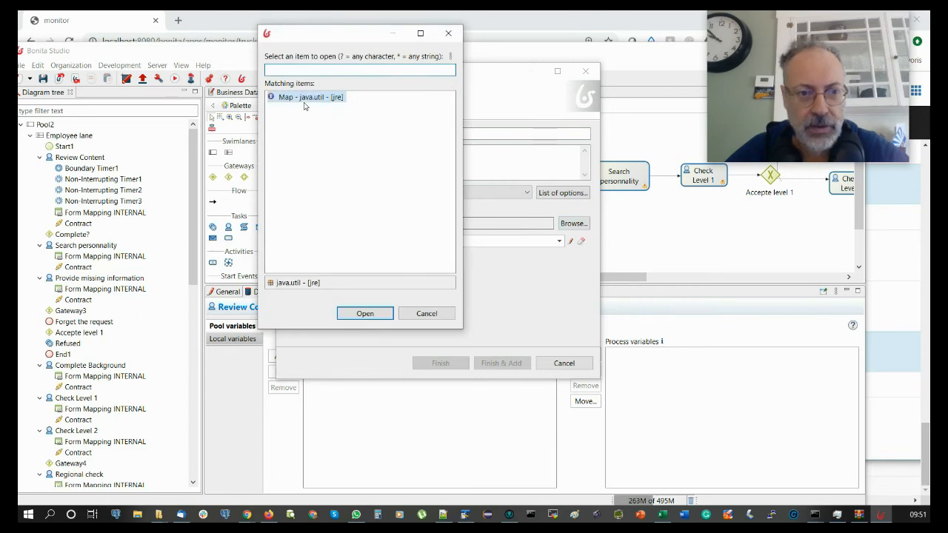
{"action": "left_click", "coordinate": [365, 313]}
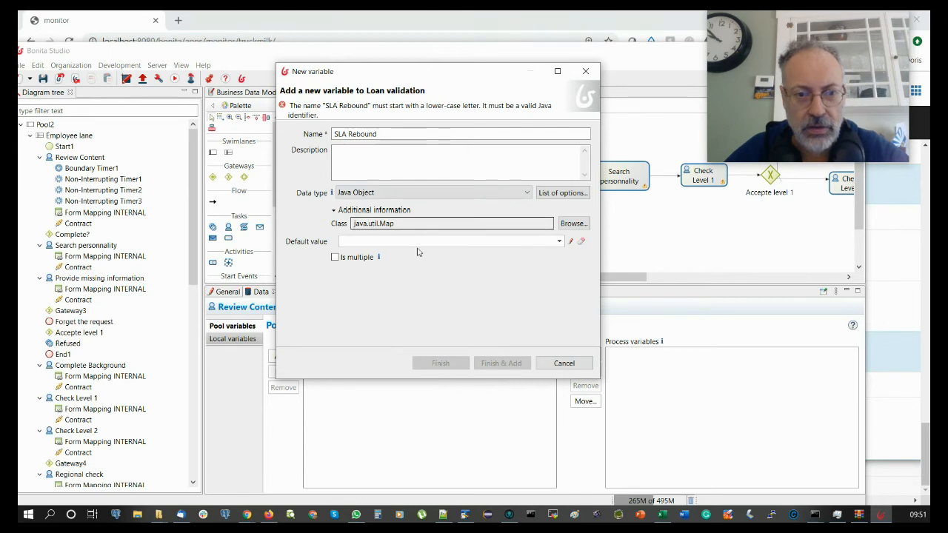
Rename the variable slaRebound, copy its name and finish creating it.
{"action": "left_click_drag", "start_coordinate": [345, 134], "coordinate": [276, 144]}
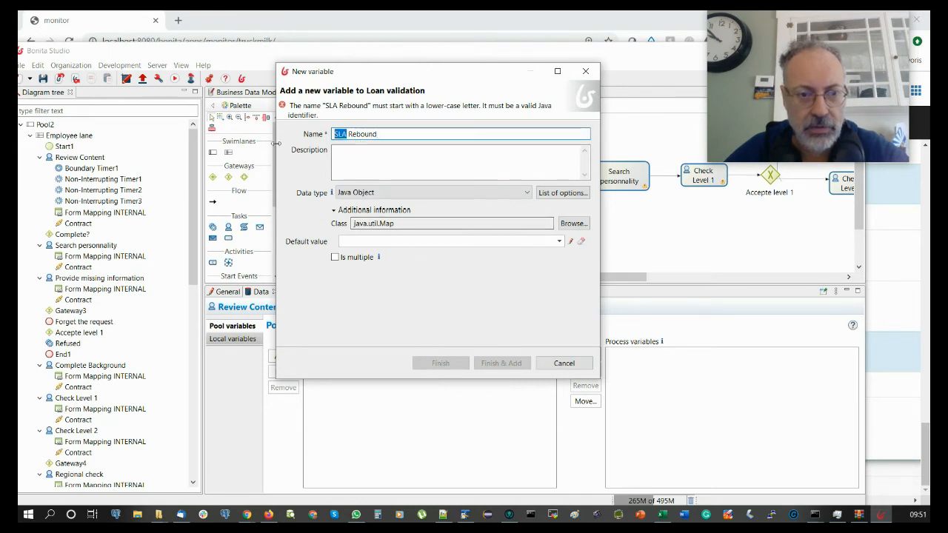
{"action": "key", "text": "BackSpace"}
{"action": "type", "text": "sla"}
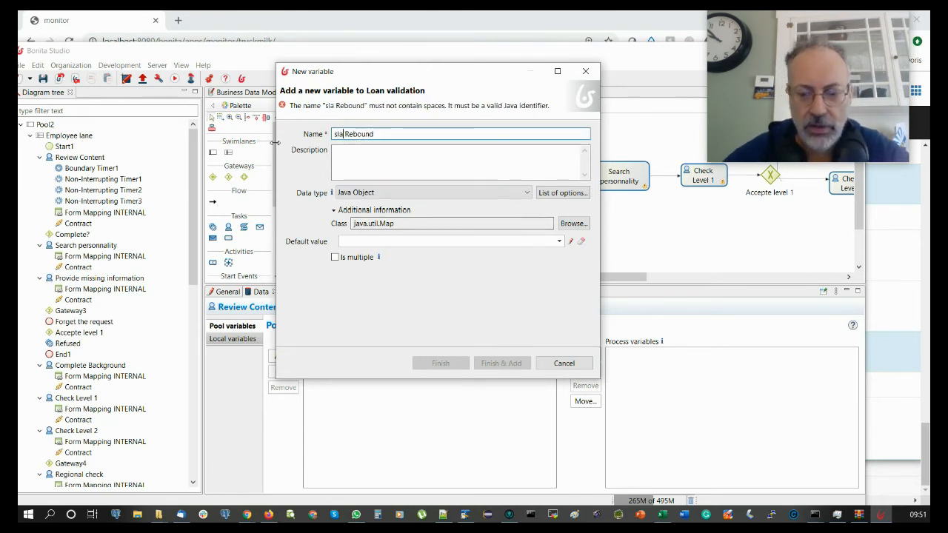
{"action": "key", "text": "Delete"}
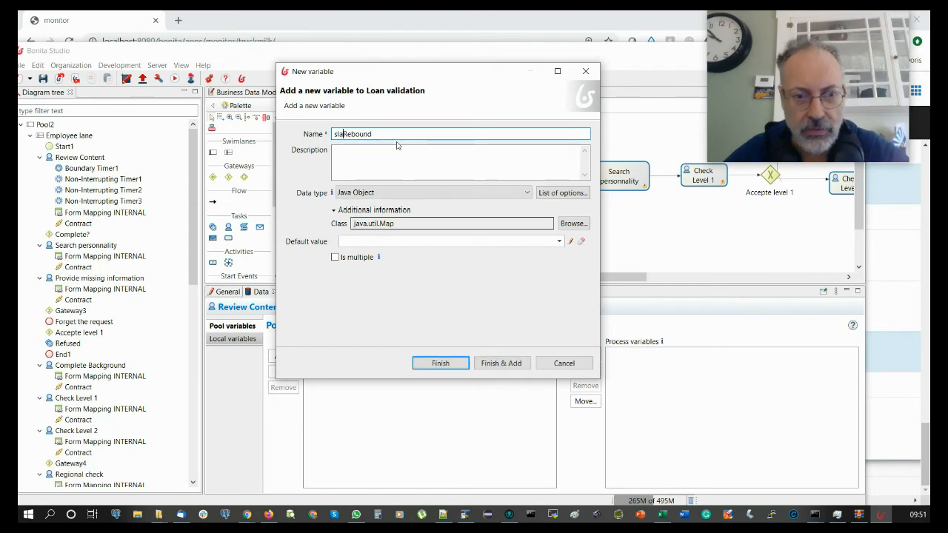
{"action": "double_click", "coordinate": [374, 134]}
{"action": "key", "text": "ctrl+c"}
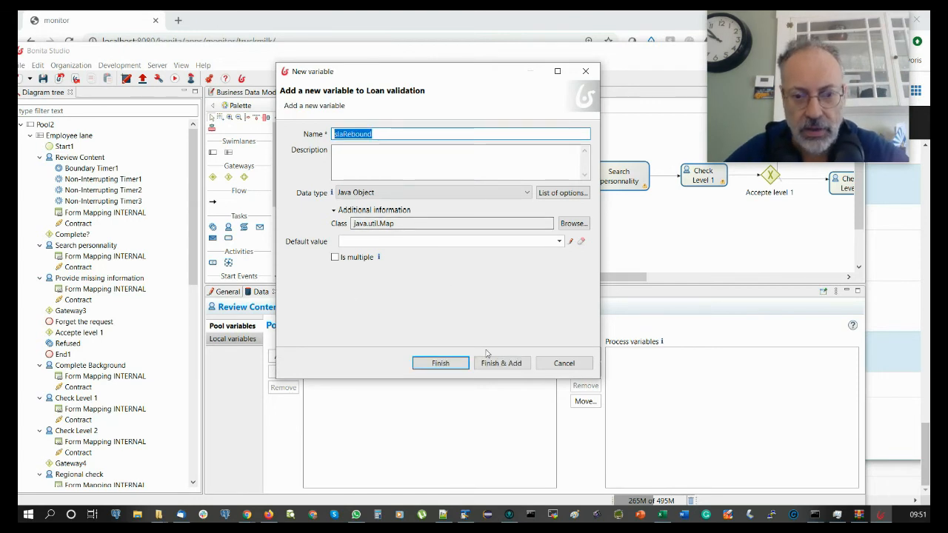
{"action": "left_click", "coordinate": [440, 363]}
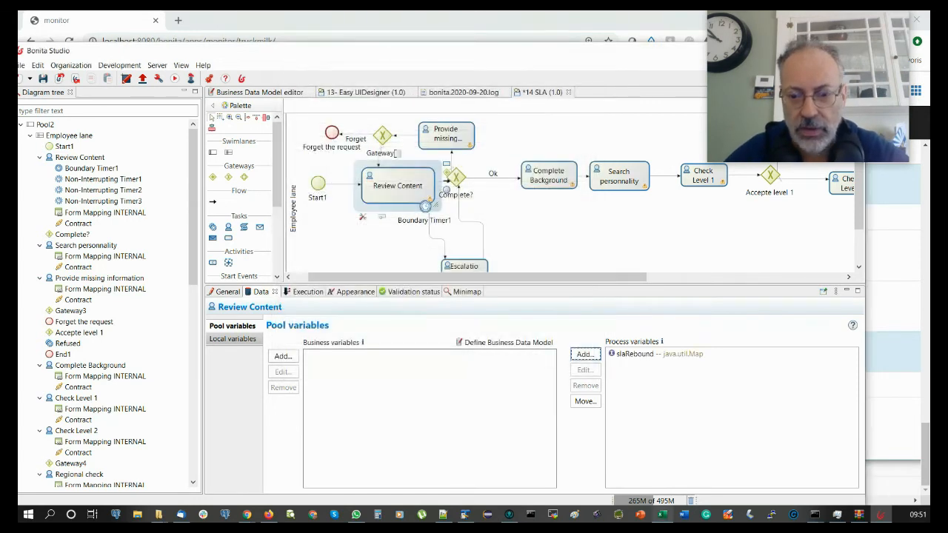
Switch back to the Truck Milk page, set the process variable registration to slaRebound and update the job.
{"action": "left_click", "coordinate": [394, 29]}
{"action": "left_click", "coordinate": [298, 243]}
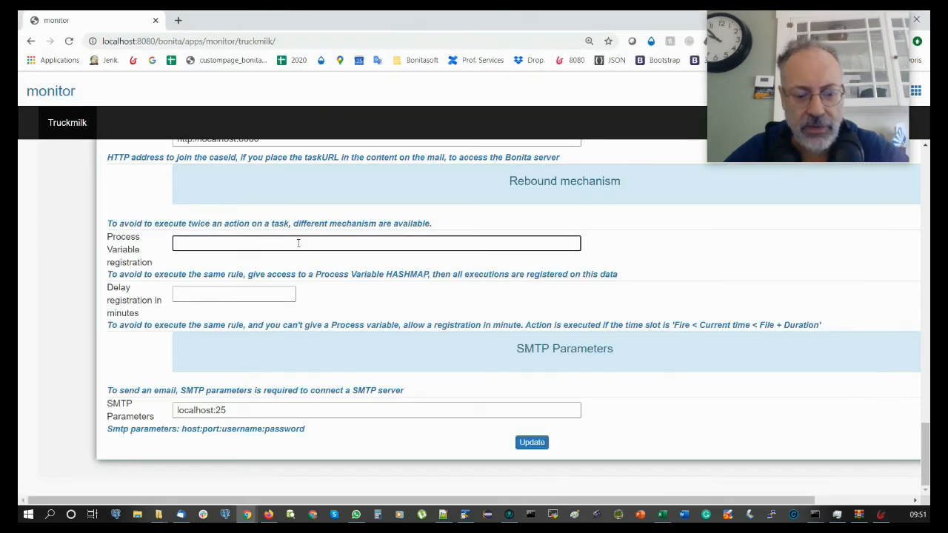
{"action": "key", "text": "ctrl+v"}
{"action": "left_click", "coordinate": [531, 443]}
Add a second SLA rule and copy the first rule's task name, Review Content, into it.
{"action": "scroll", "coordinate": [487, 262], "scroll_direction": "up", "scroll_amount": 4}
{"action": "scroll", "coordinate": [455, 268], "scroll_direction": "up", "scroll_amount": 7}
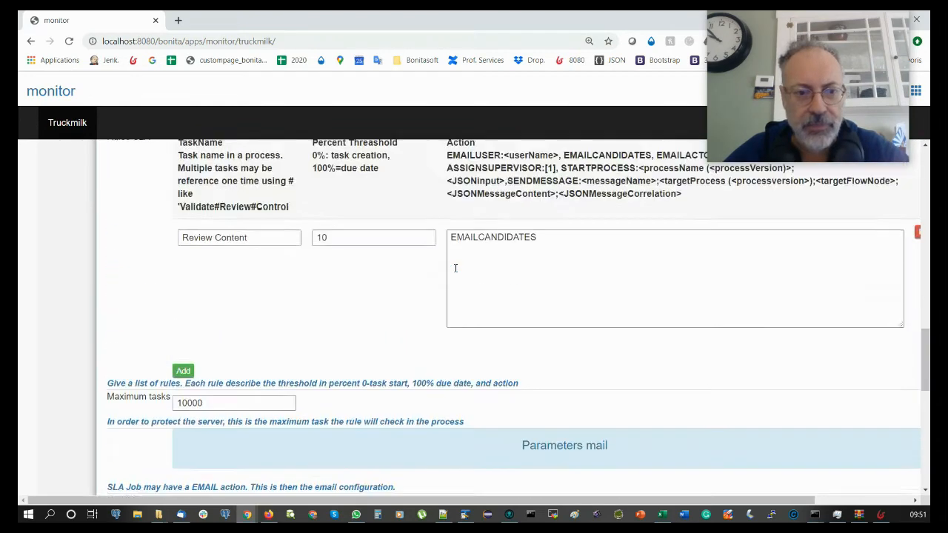
{"action": "scroll", "coordinate": [256, 397], "scroll_direction": "down", "scroll_amount": 1}
{"action": "scroll", "coordinate": [255, 398], "scroll_direction": "down", "scroll_amount": 2}
{"action": "left_click", "coordinate": [183, 371]}
{"action": "scroll", "coordinate": [347, 301], "scroll_direction": "up", "scroll_amount": 2}
{"action": "left_click", "coordinate": [345, 357]}
{"action": "left_click_drag", "start_coordinate": [250, 226], "coordinate": [149, 218]}
{"action": "key", "text": "ctrl+c"}
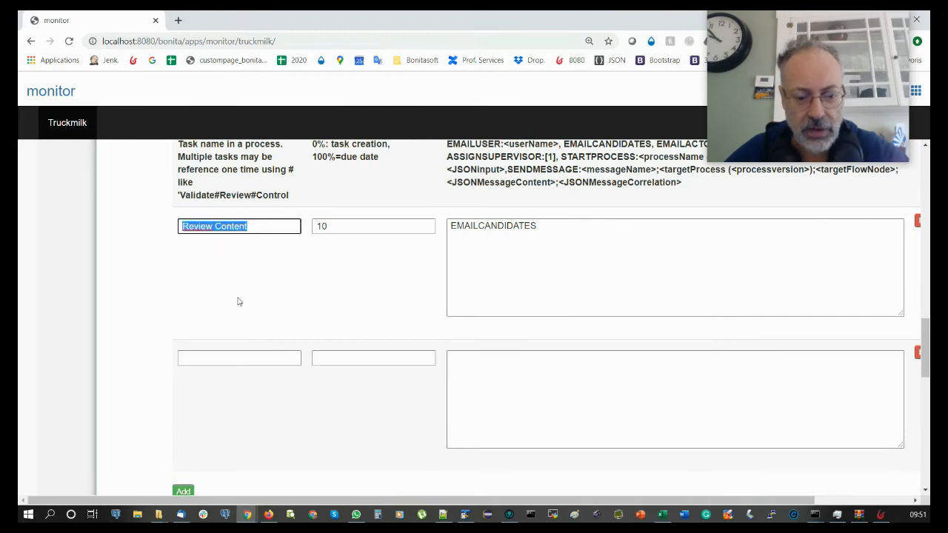
{"action": "left_click", "coordinate": [233, 355]}
{"action": "key", "text": "ctrl+v"}
Set the second rule's percent threshold to 120 and check the explanation of the available rule actions.
{"action": "left_click", "coordinate": [327, 359]}
{"action": "type", "text": "1200"}
{"action": "key", "text": "BackSpace"}
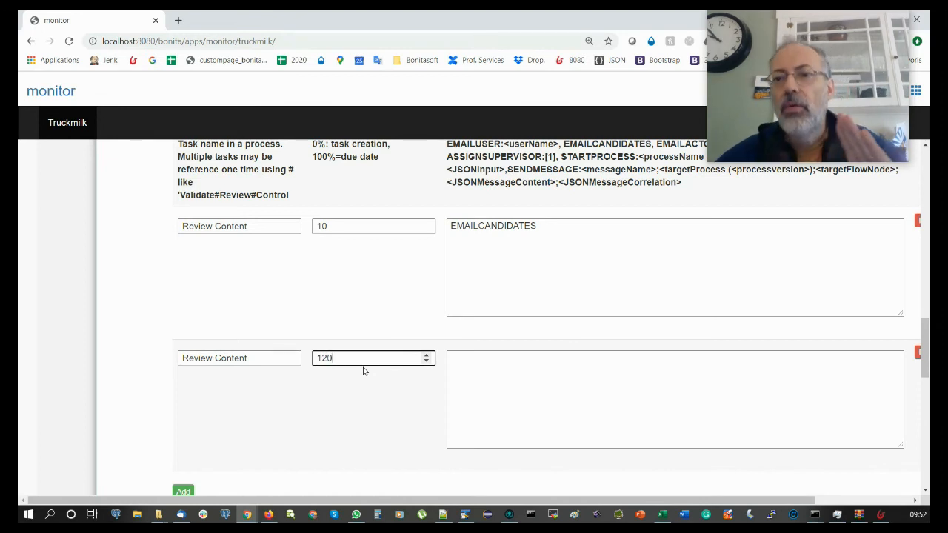
{"action": "scroll", "coordinate": [620, 282], "scroll_direction": "up", "scroll_amount": 1}
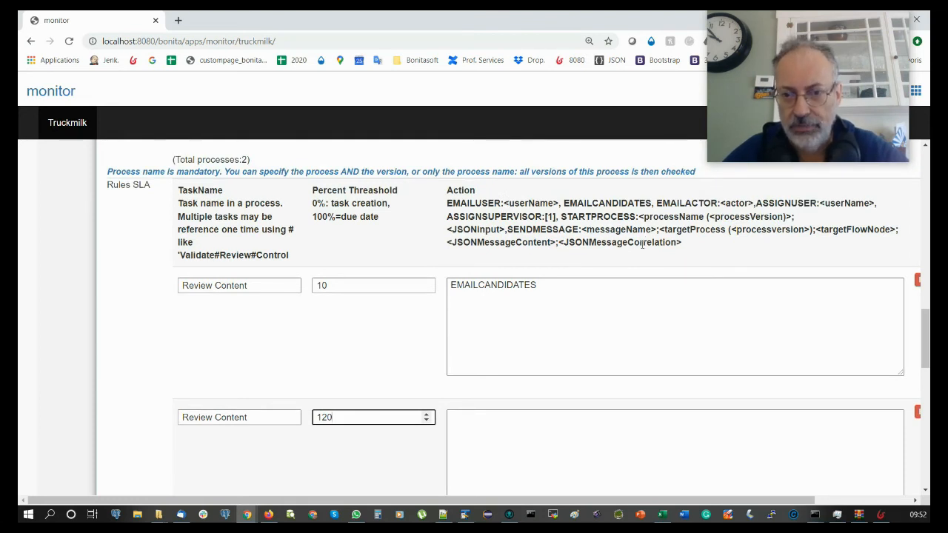
{"action": "left_click", "coordinate": [467, 200]}
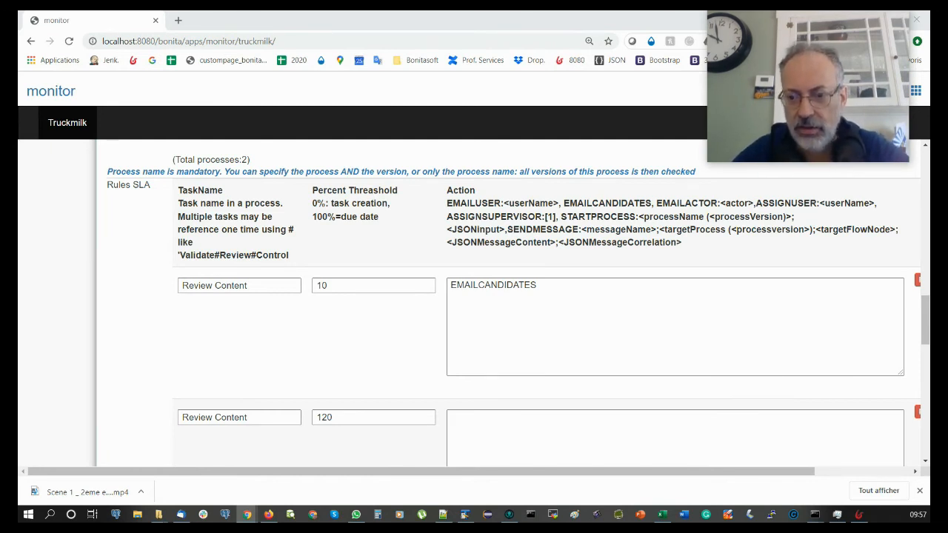
Switch to Bonita Studio and inspect Review Content's boundary timer and the Escalation task it leads to.
{"action": "left_click", "coordinate": [857, 516]}
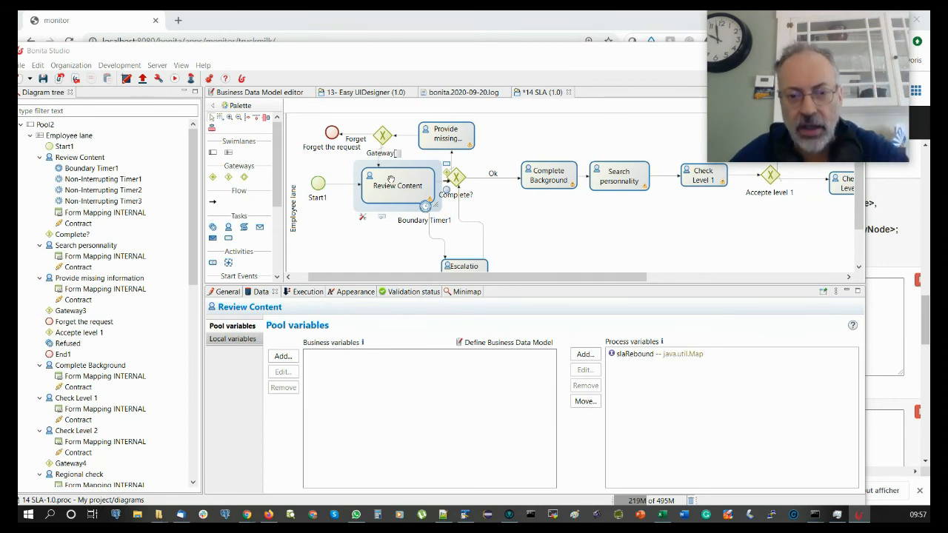
{"action": "left_click", "coordinate": [427, 208]}
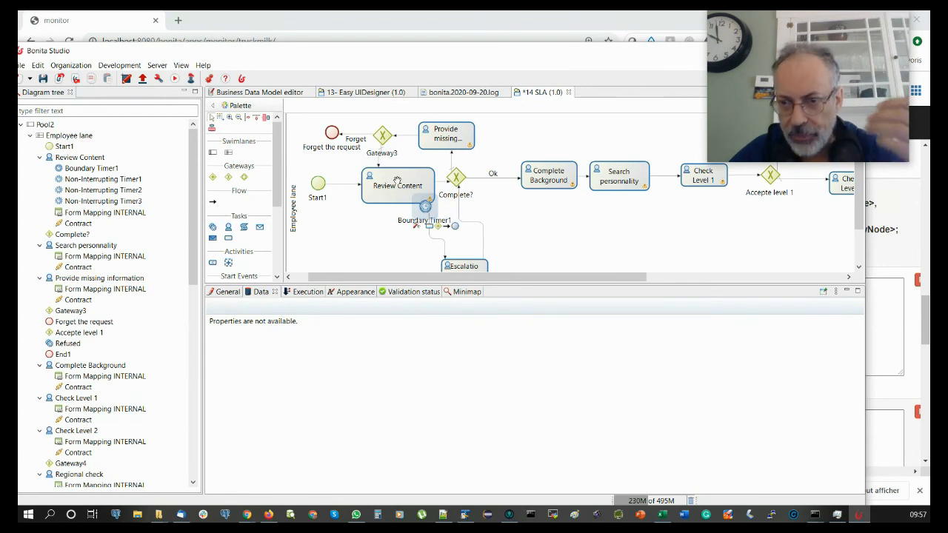
{"action": "scroll", "coordinate": [397, 181], "scroll_direction": "down", "scroll_amount": 1}
{"action": "left_click", "coordinate": [467, 250]}
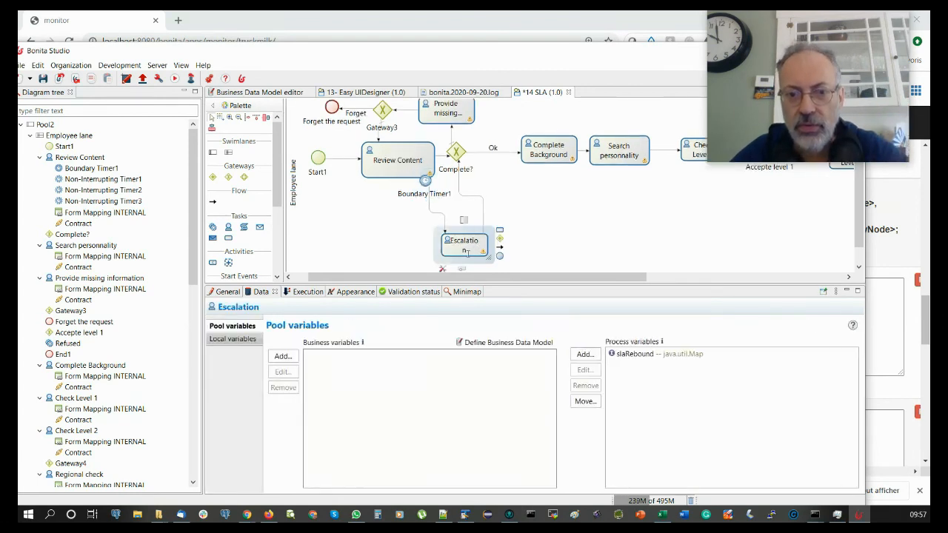